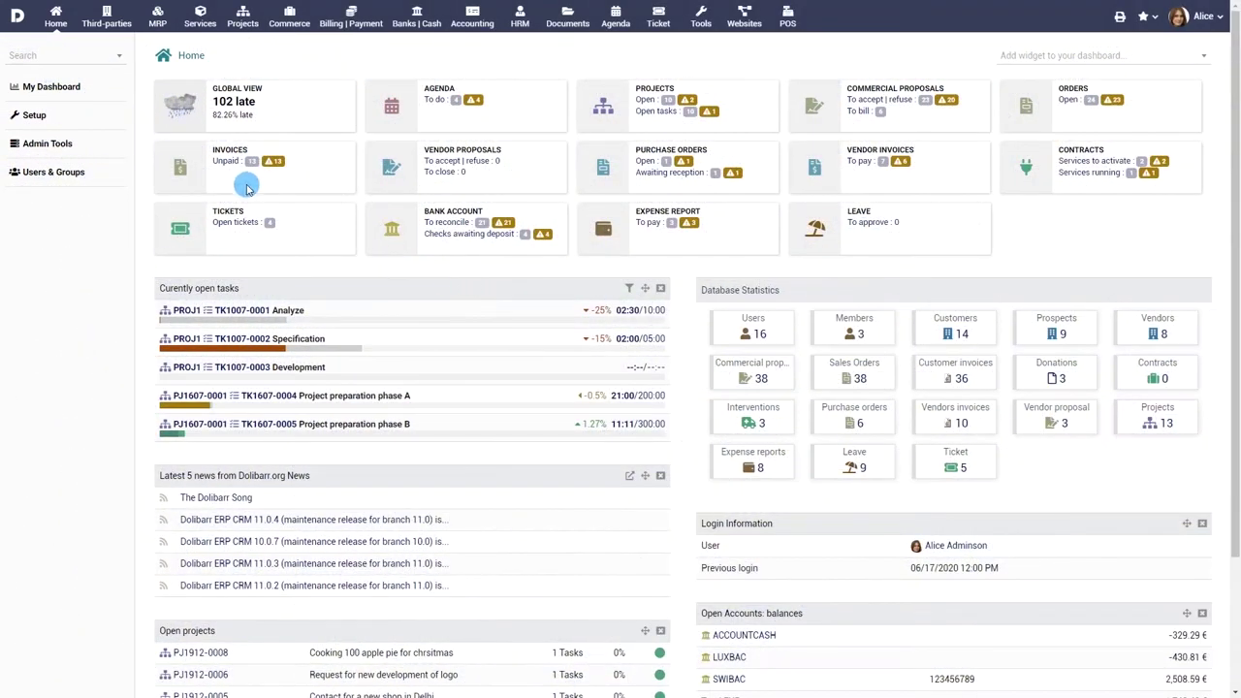
Step: Switch on the Products, Services and Product Variants modules under Product Management in Modules/Applications
click(33, 114)
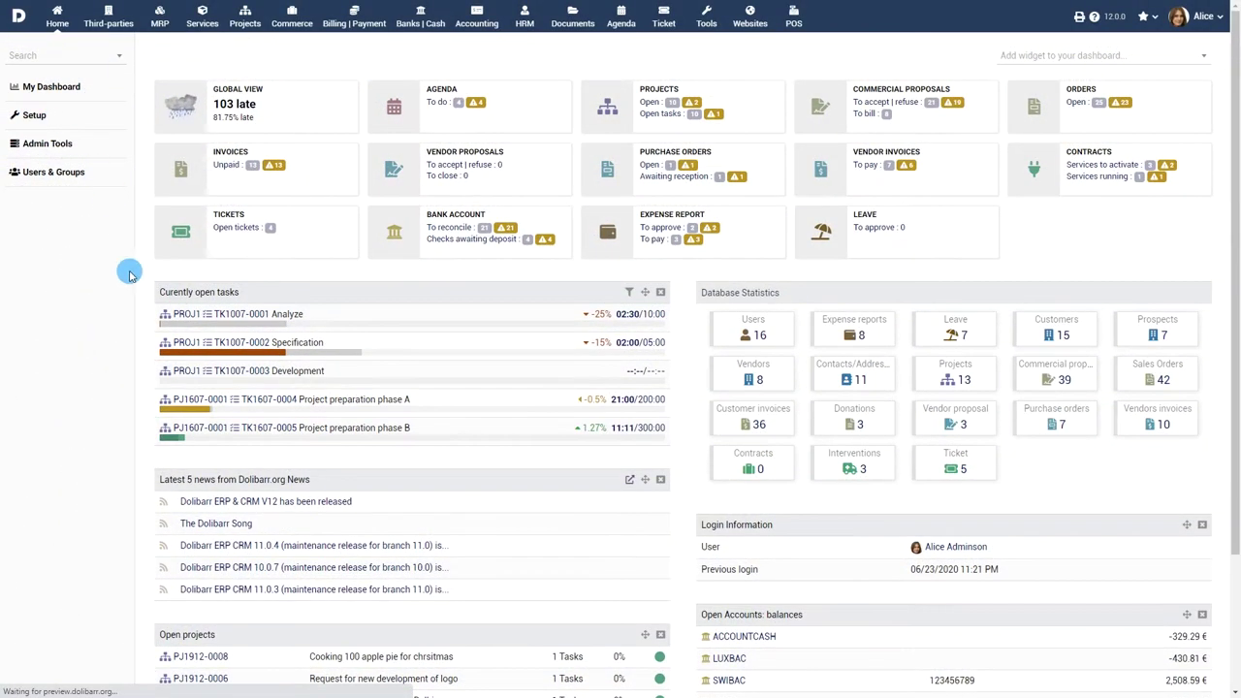
click(248, 184)
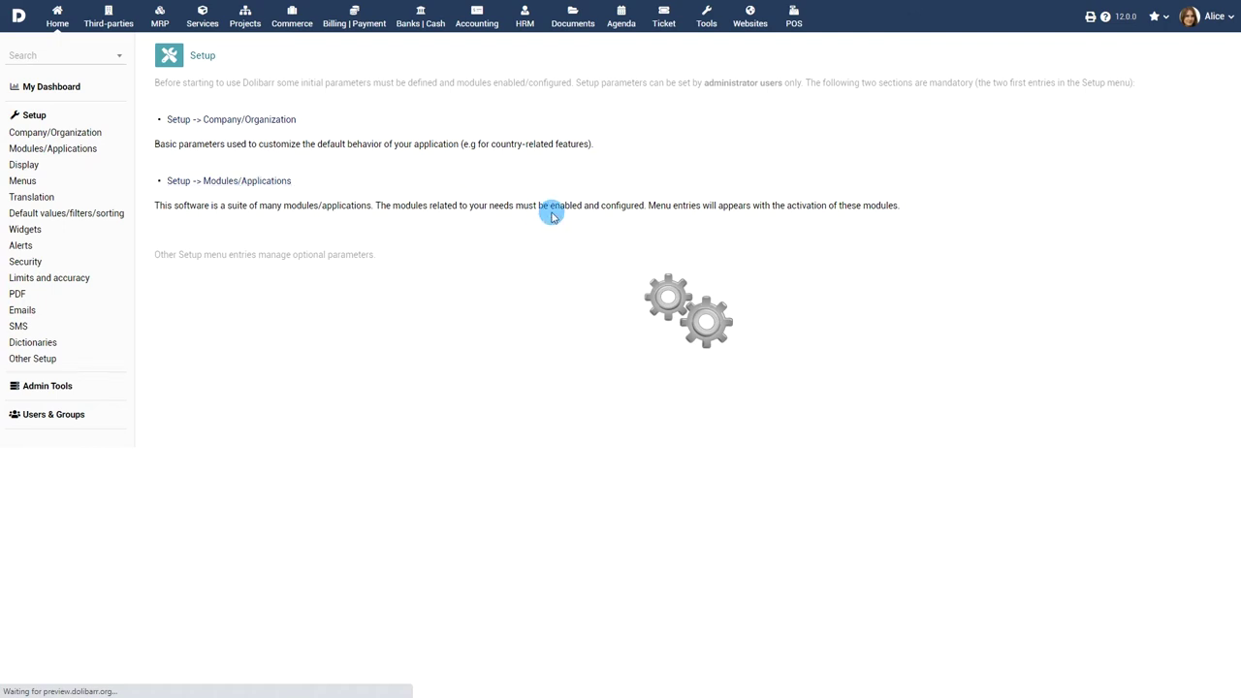
scroll(545, 233, down, 4)
scroll(543, 269, down, 3)
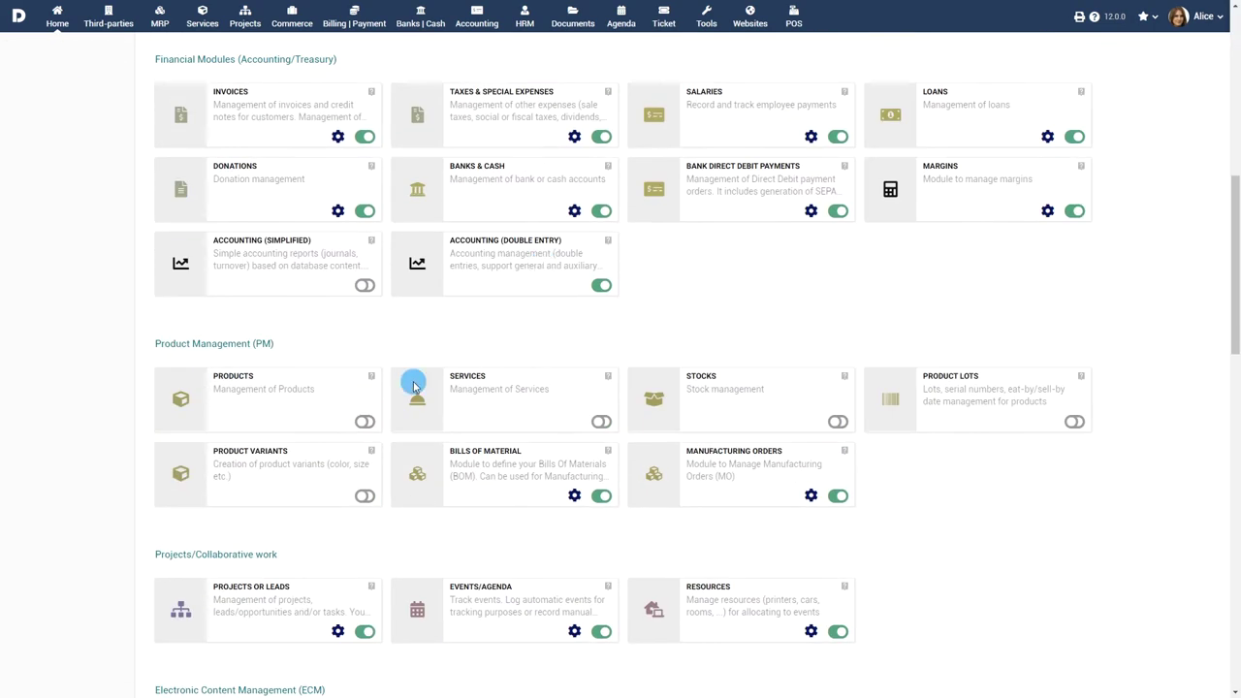
click(365, 422)
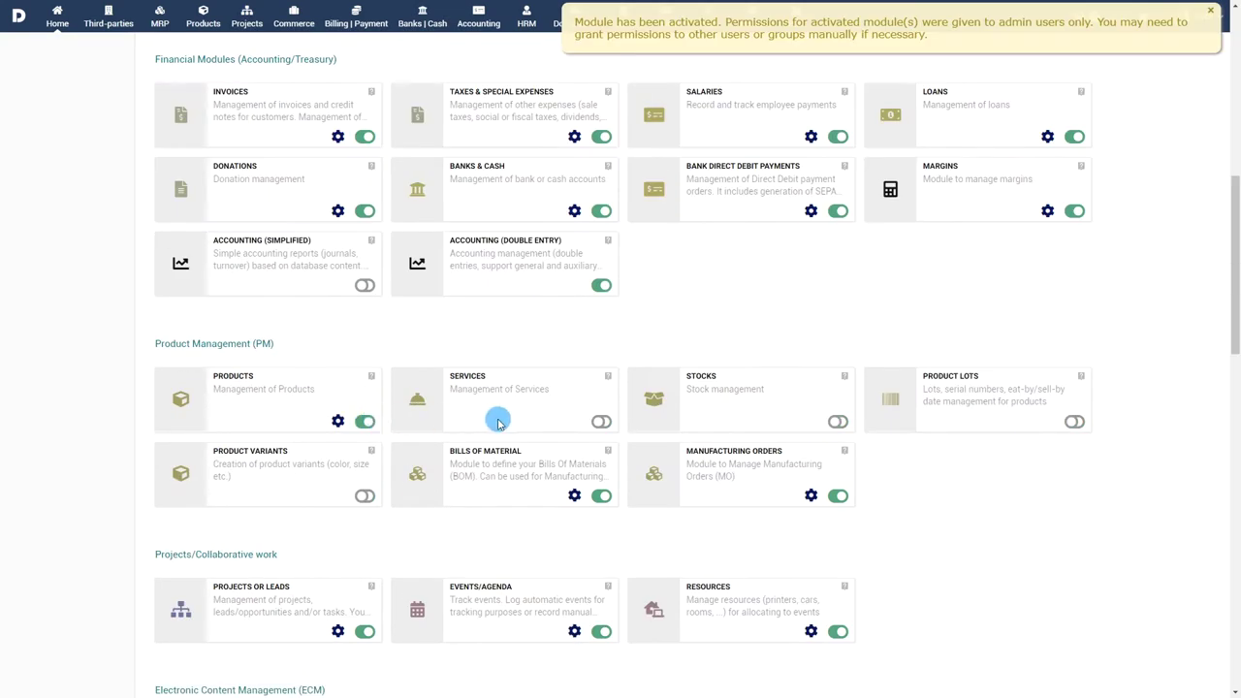
click(602, 422)
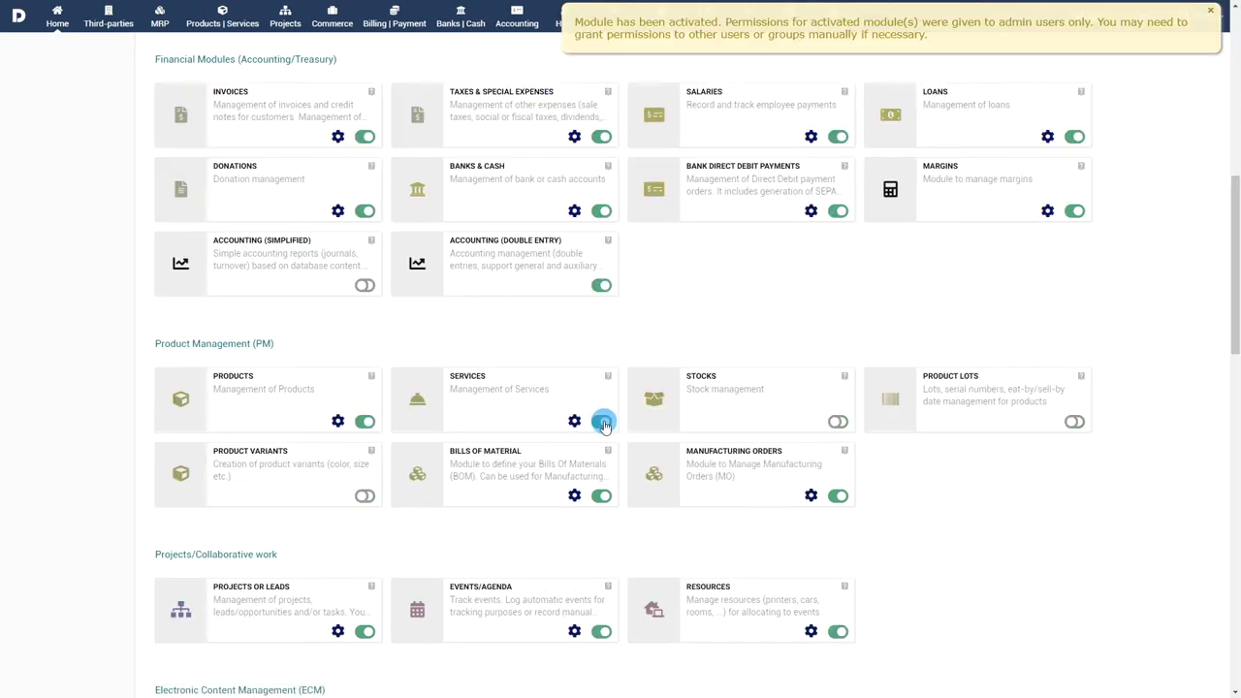
click(365, 497)
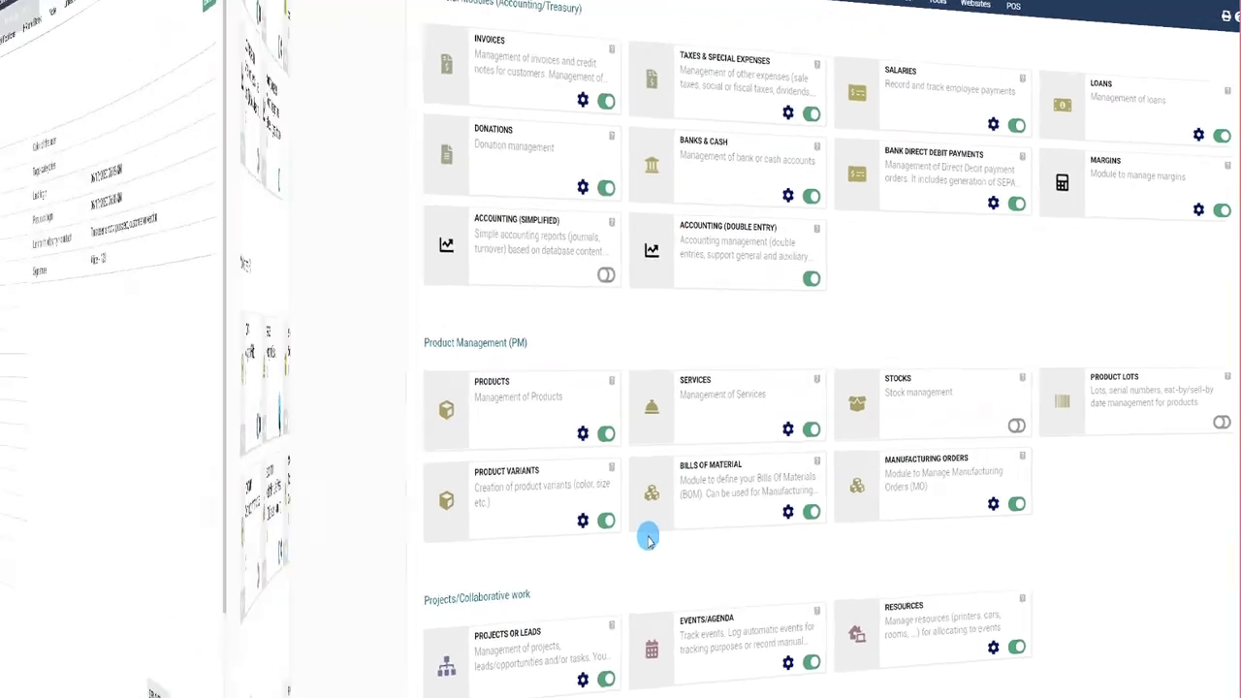
Step: On the Permissions tab, grant the user all four Products and all four Services permissions
click(290, 62)
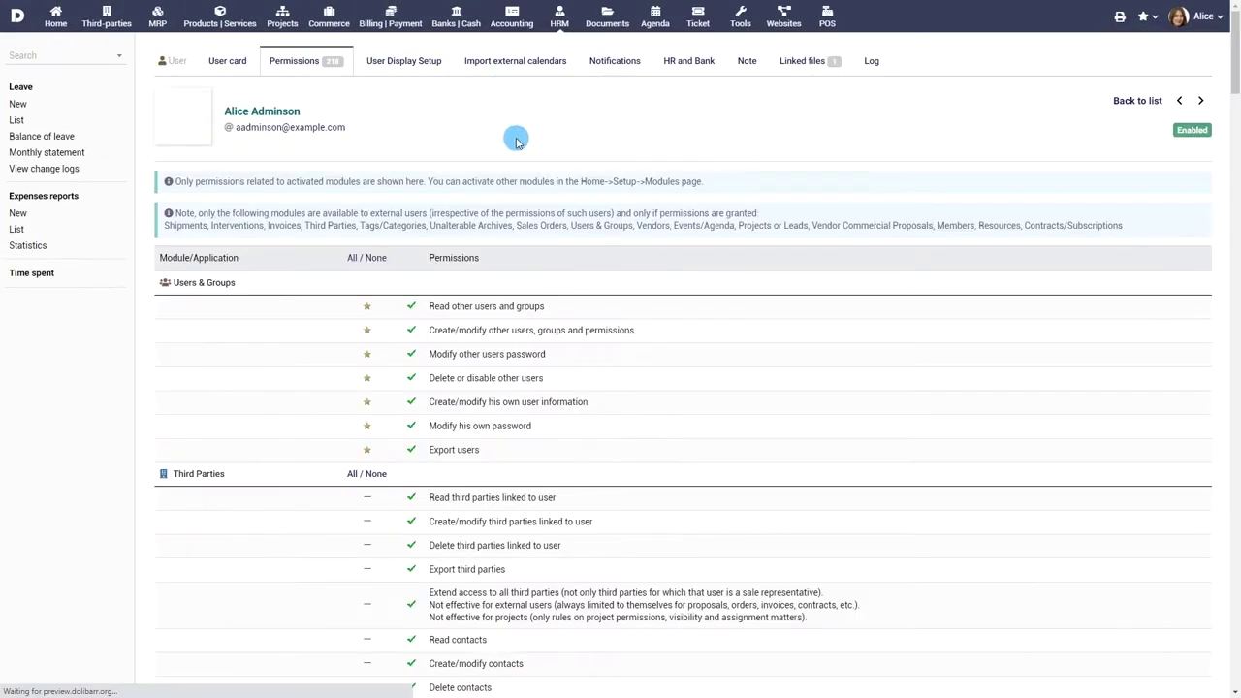
scroll(649, 315, down, 15)
scroll(650, 318, down, 3)
click(367, 287)
click(352, 263)
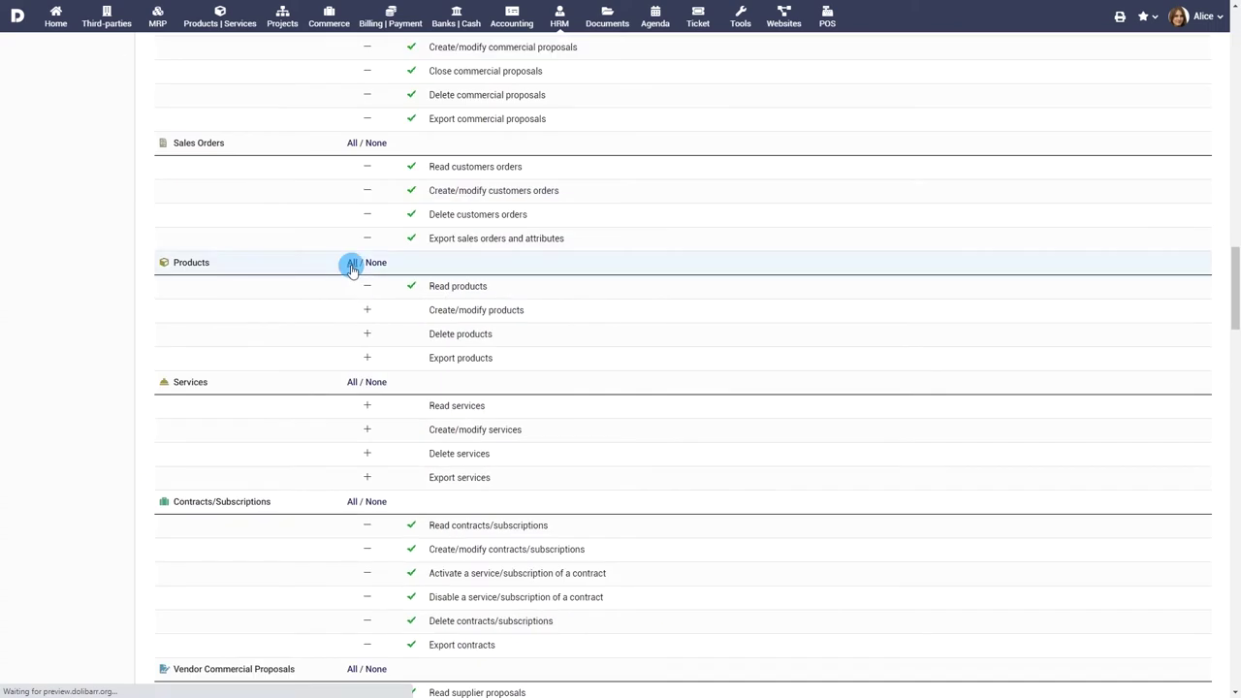
click(369, 406)
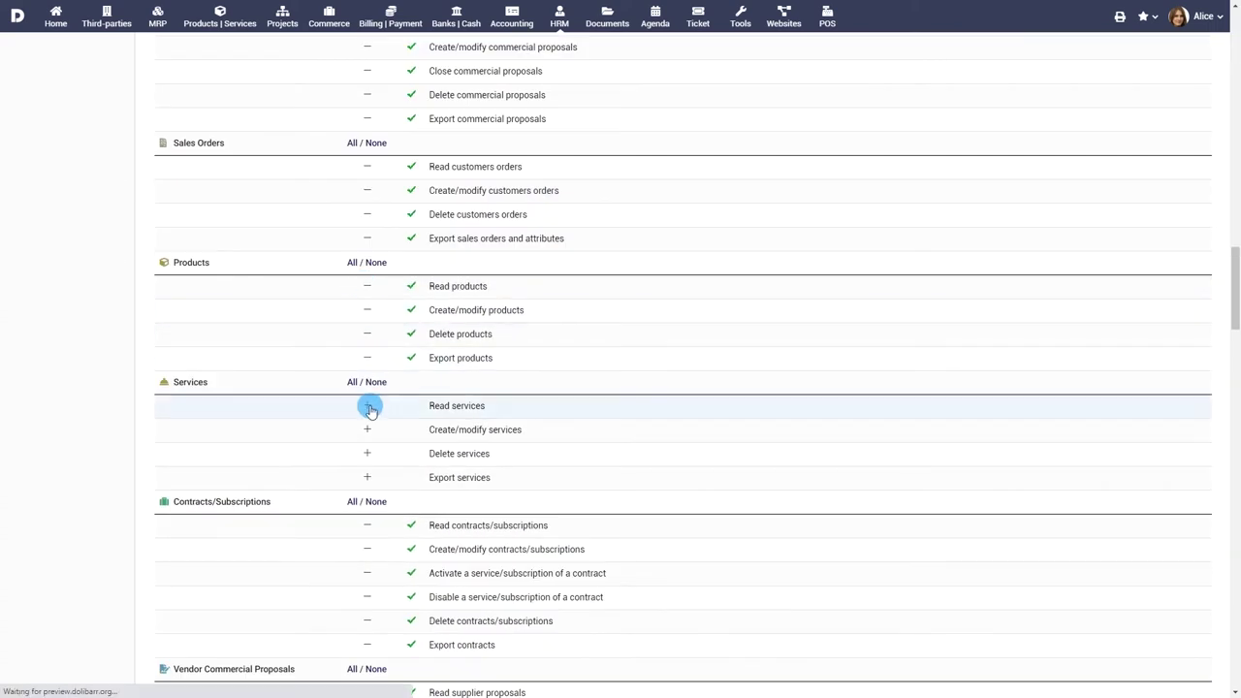
click(352, 382)
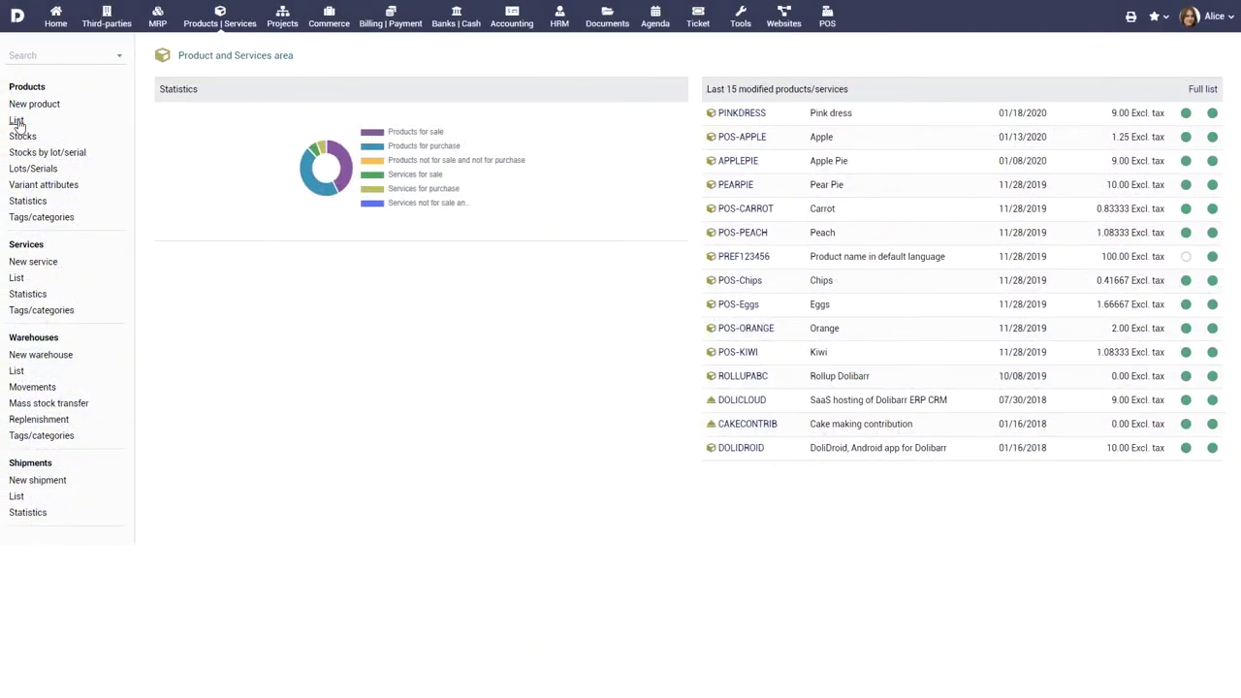
Step: Browse the Products list, stock by lot/serial and the Services list, then start a new product
click(17, 120)
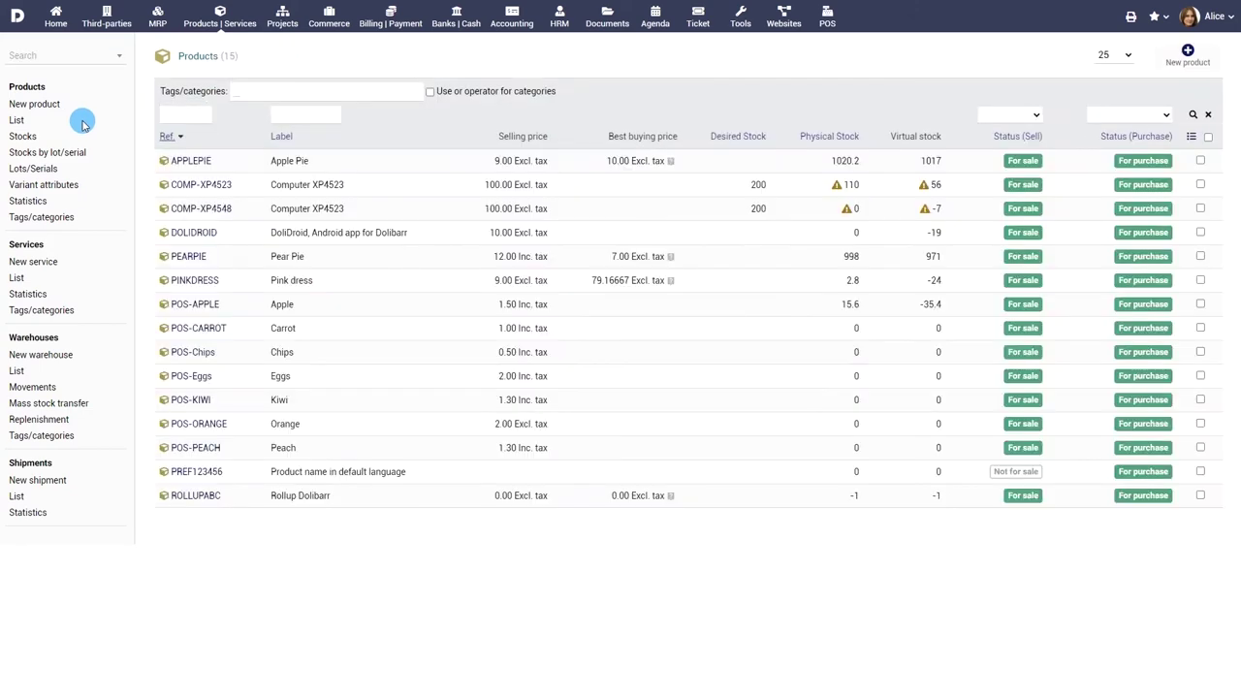
click(49, 152)
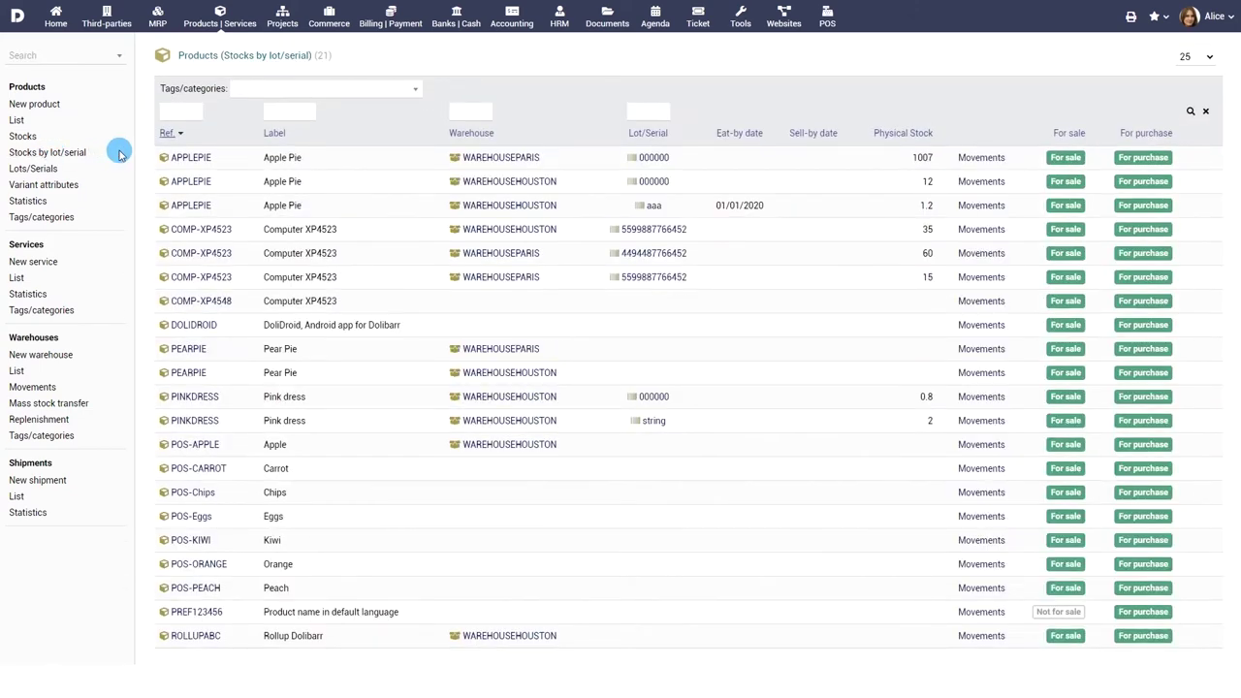
click(16, 278)
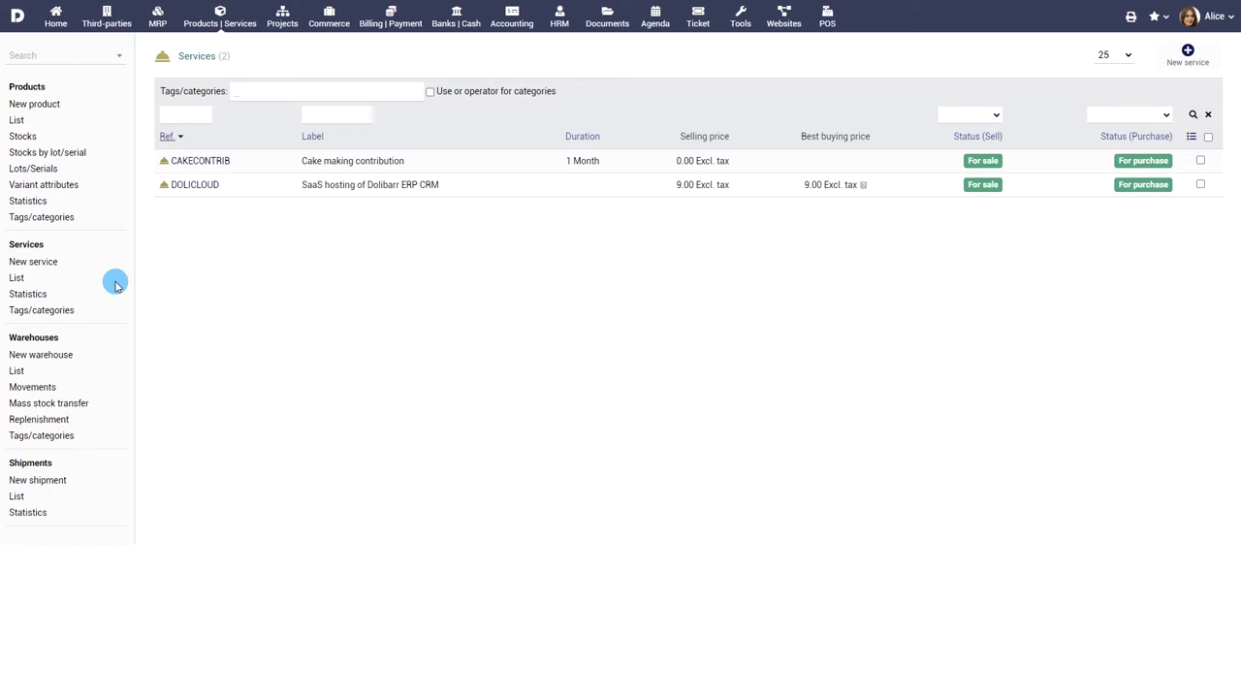
click(34, 103)
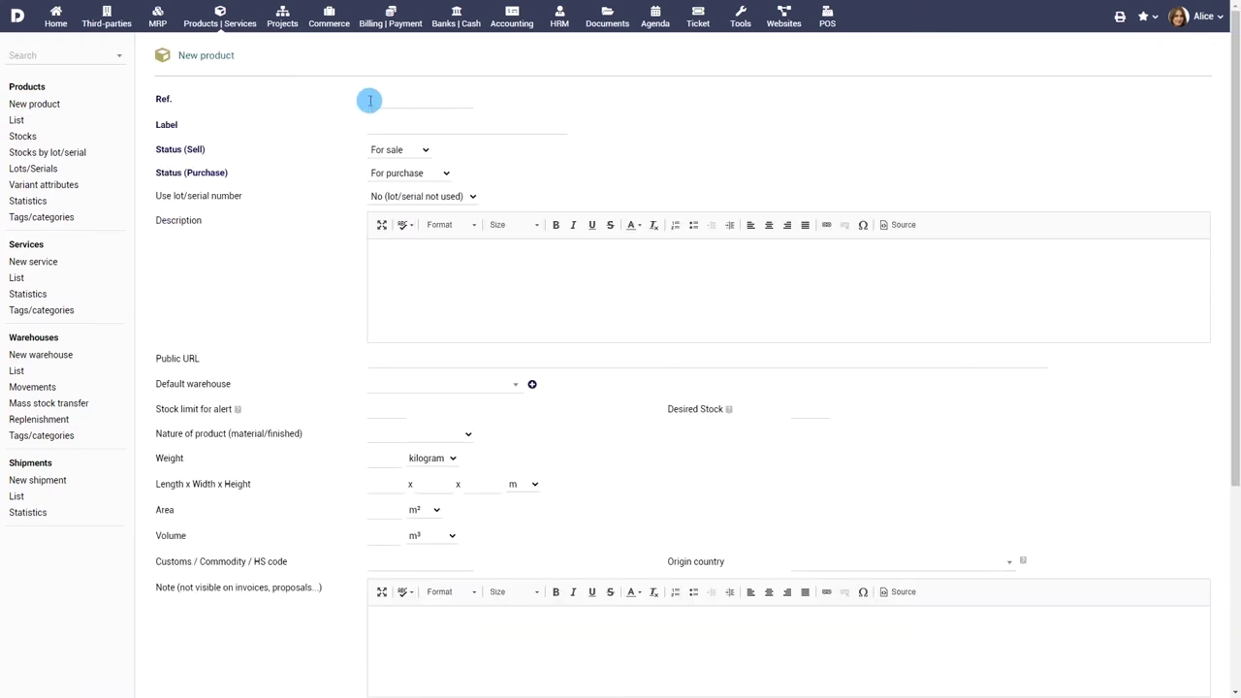
Step: Label the new product 'Apple Pie' and require lot/serial numbers for it
click(538, 126)
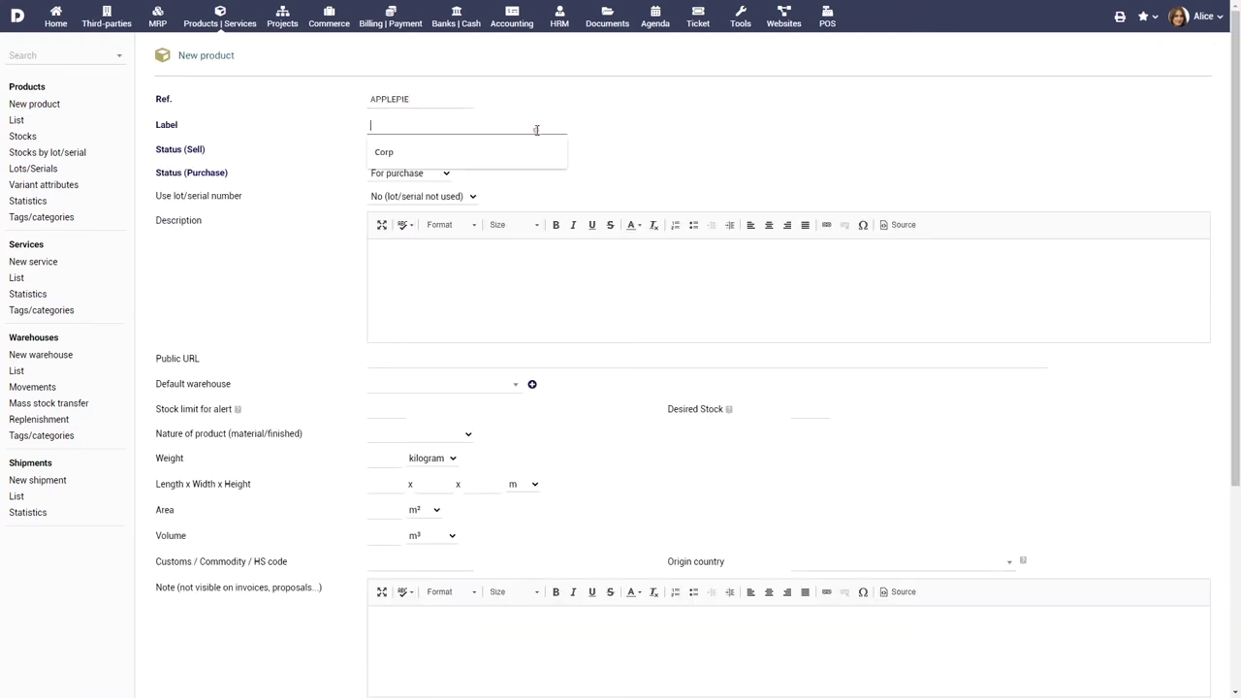
text(Apple Pie)
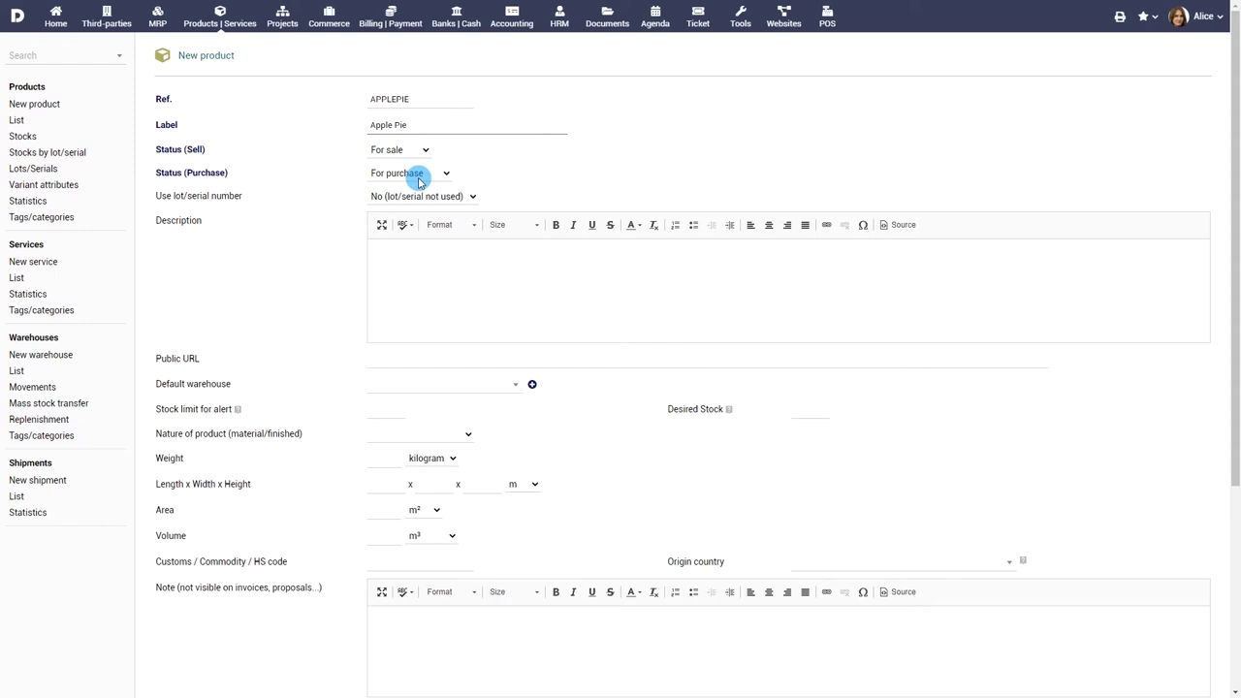
click(422, 195)
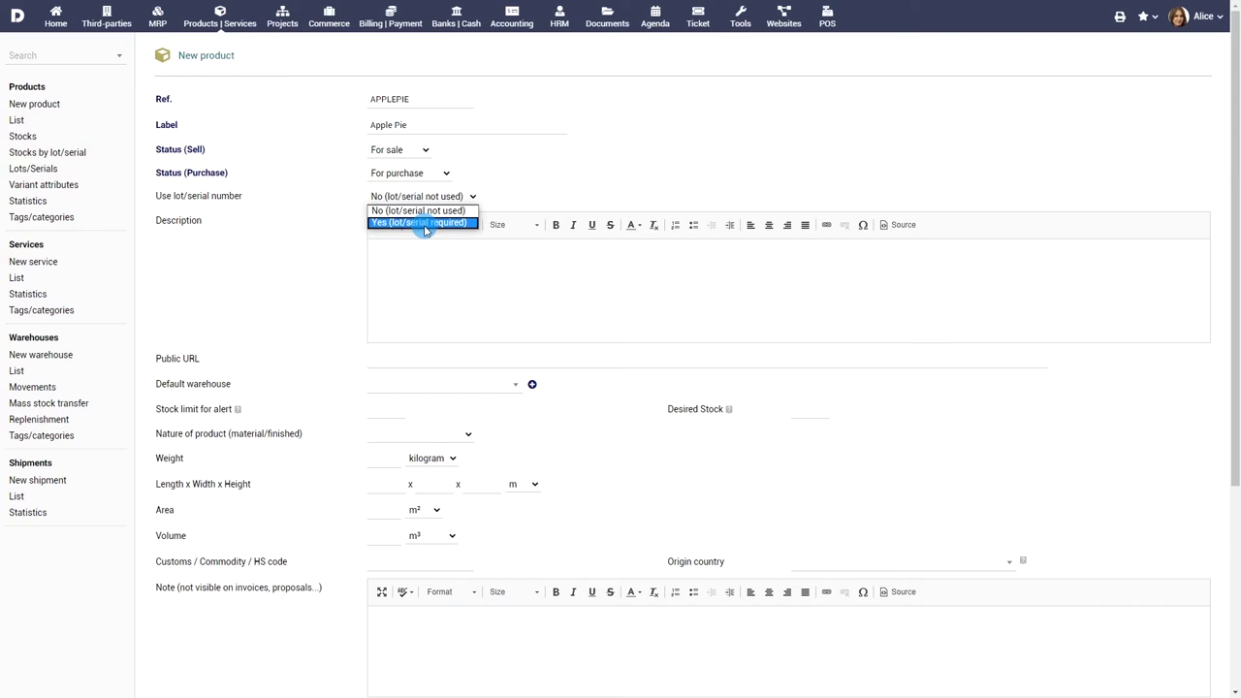
click(425, 230)
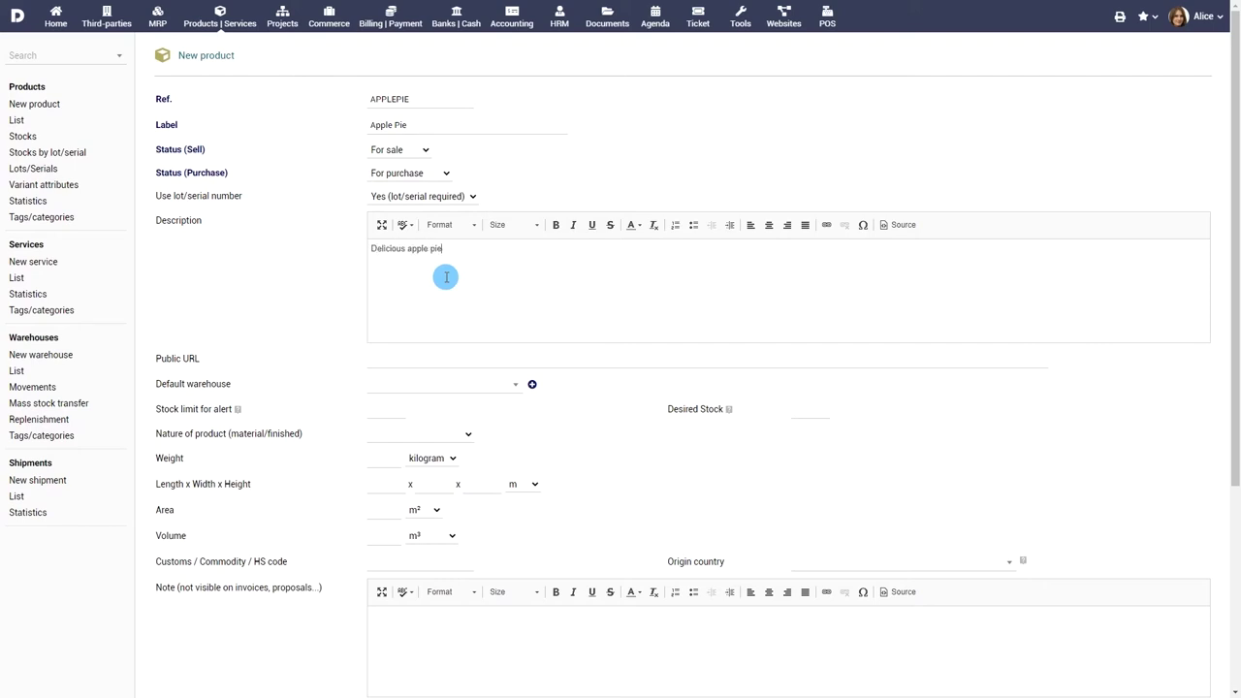
Step: Set default warehouse WAREHOUSEHOUSTON, stock alert limit 900 and desired stock 600
click(495, 386)
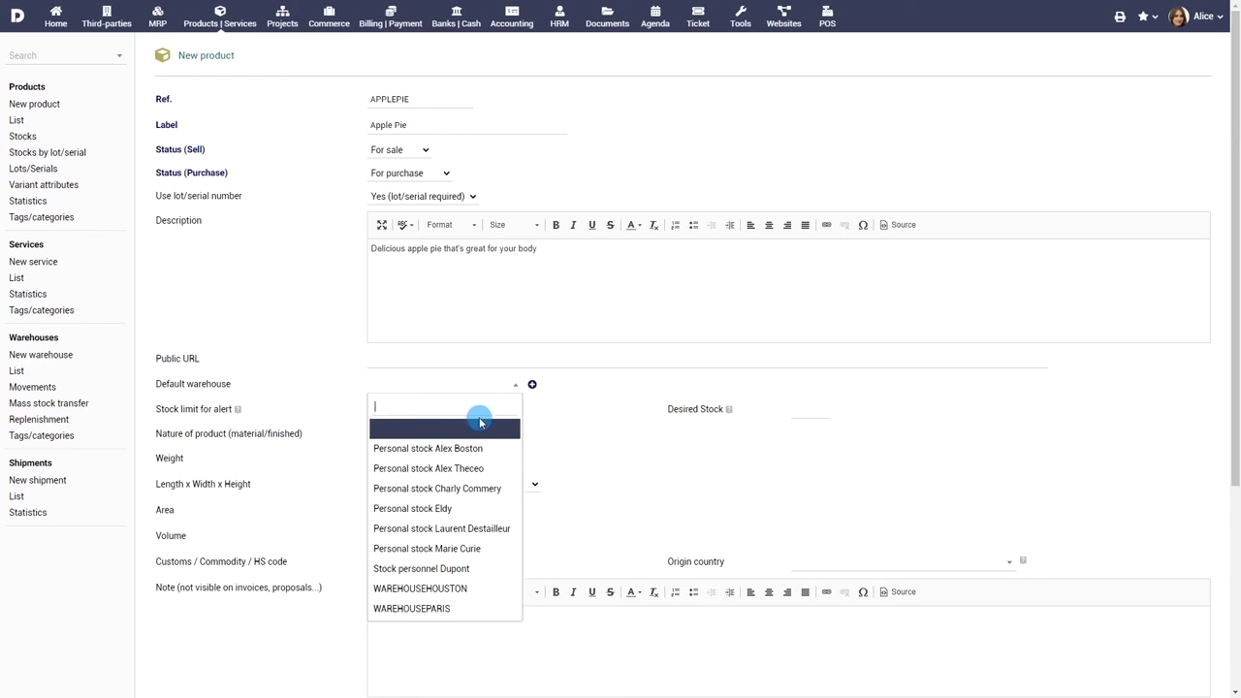
click(452, 588)
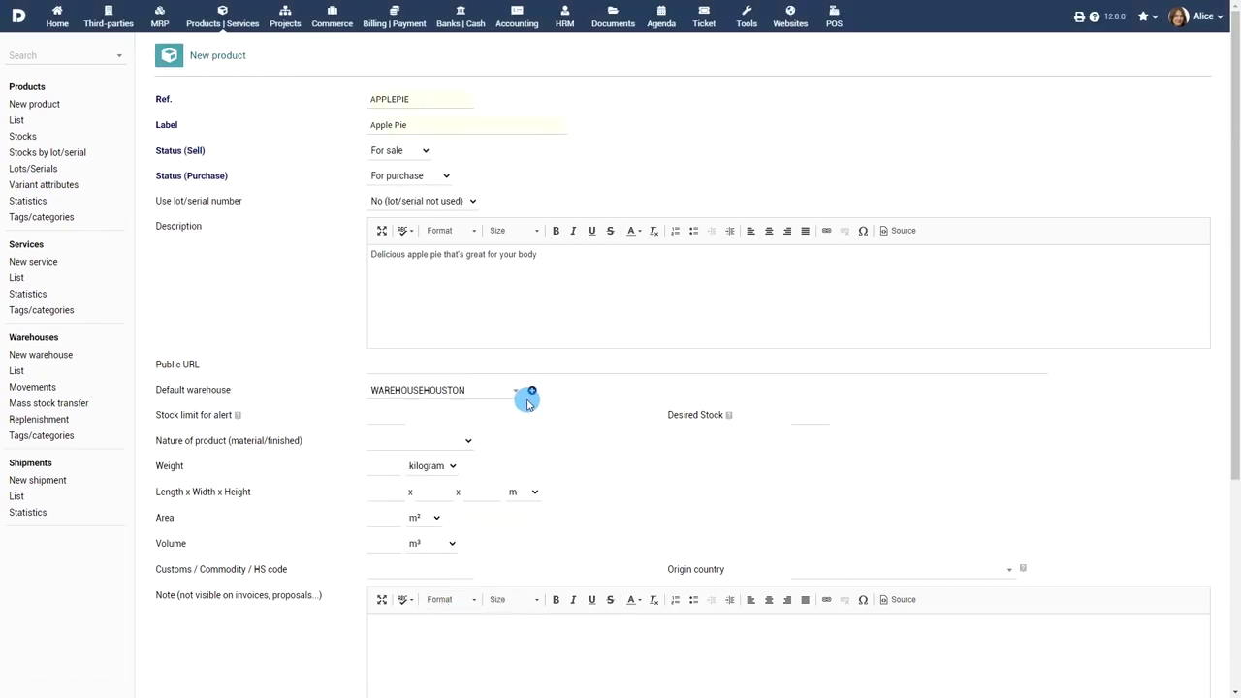
click(397, 415)
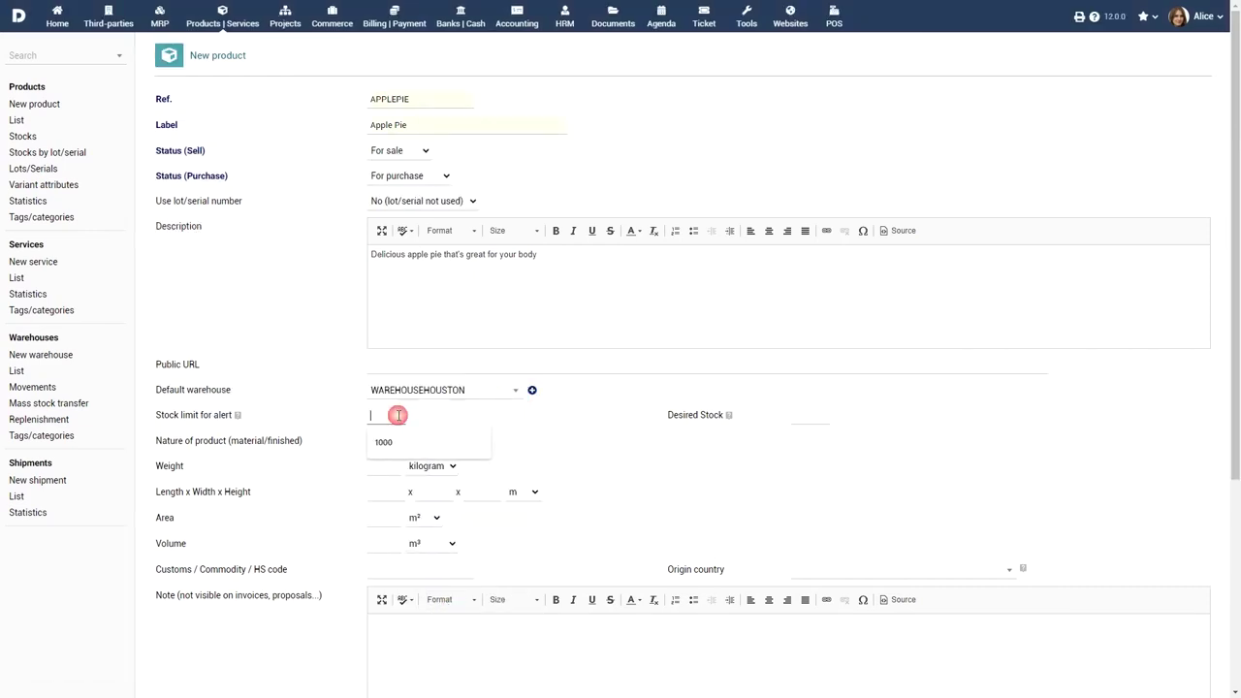
text(900)
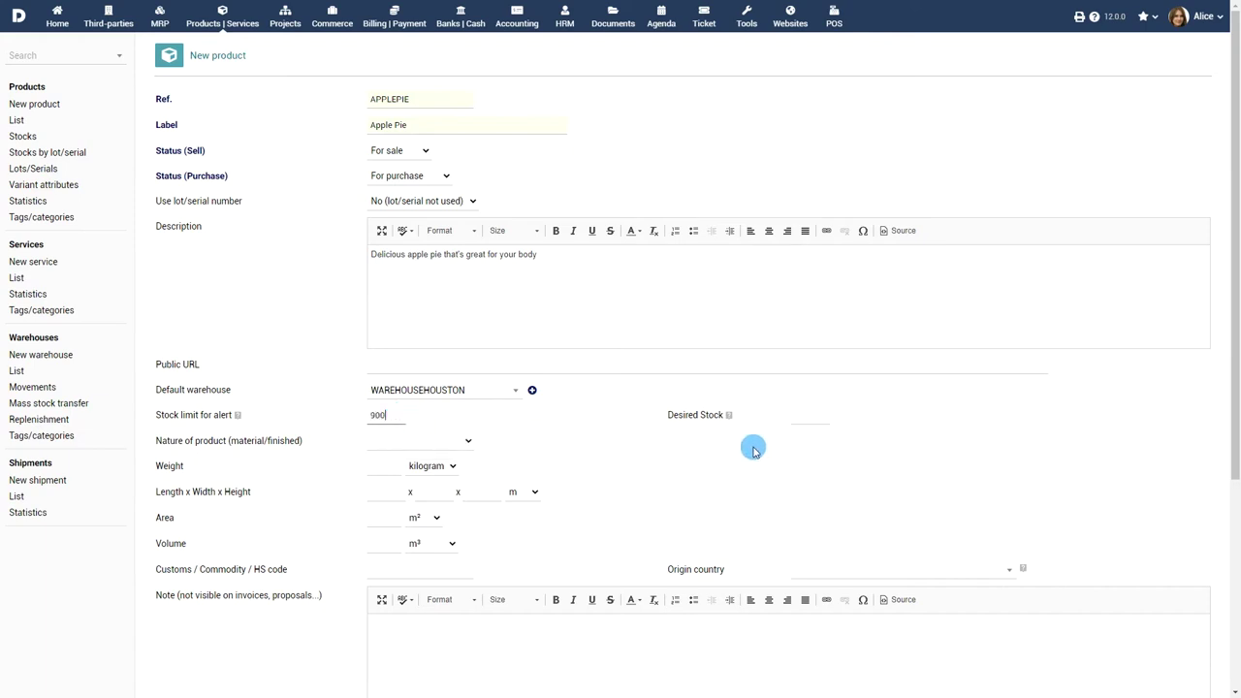
click(796, 417)
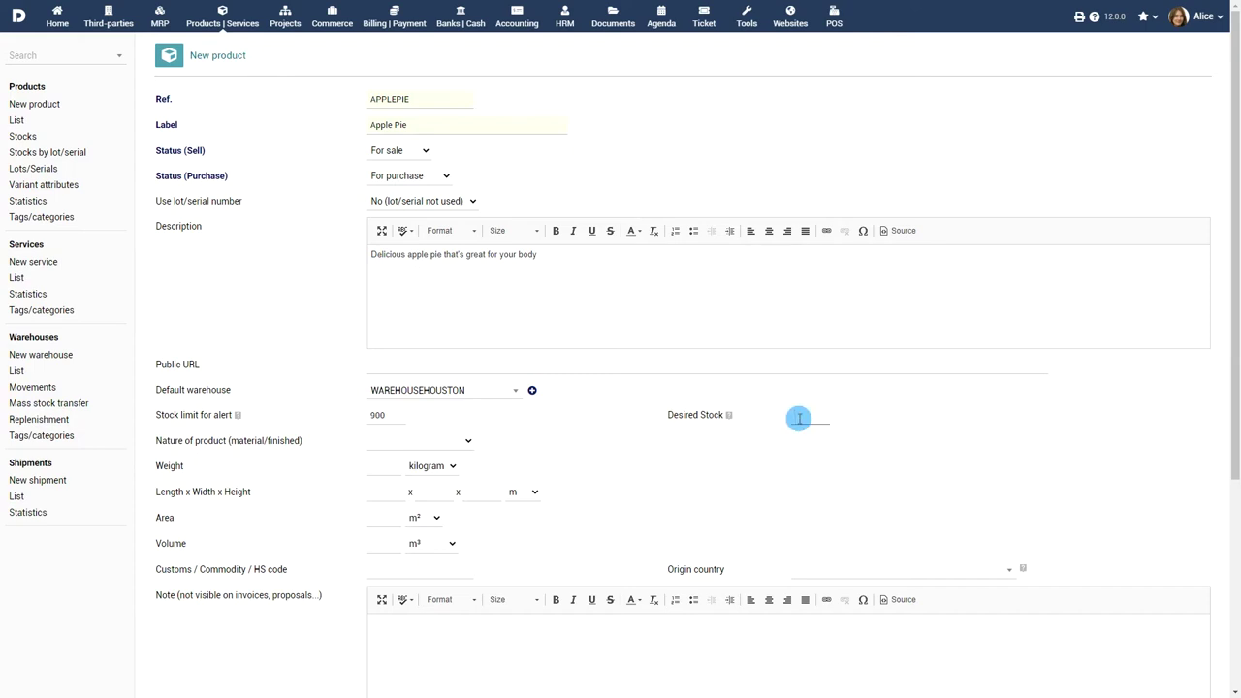
Step: Mark it as a Manufactured product weighing 0.7 kg, 2 m long and 3 m wide
click(432, 442)
click(432, 466)
click(388, 469)
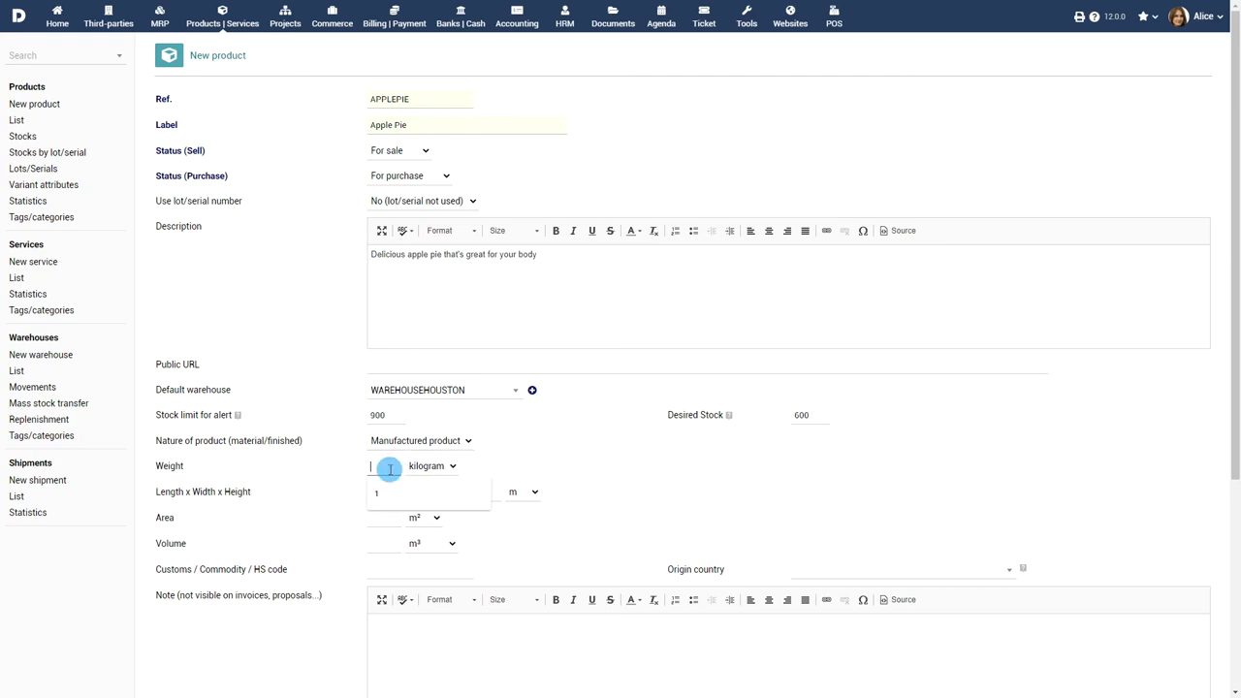
text(0.7)
click(384, 494)
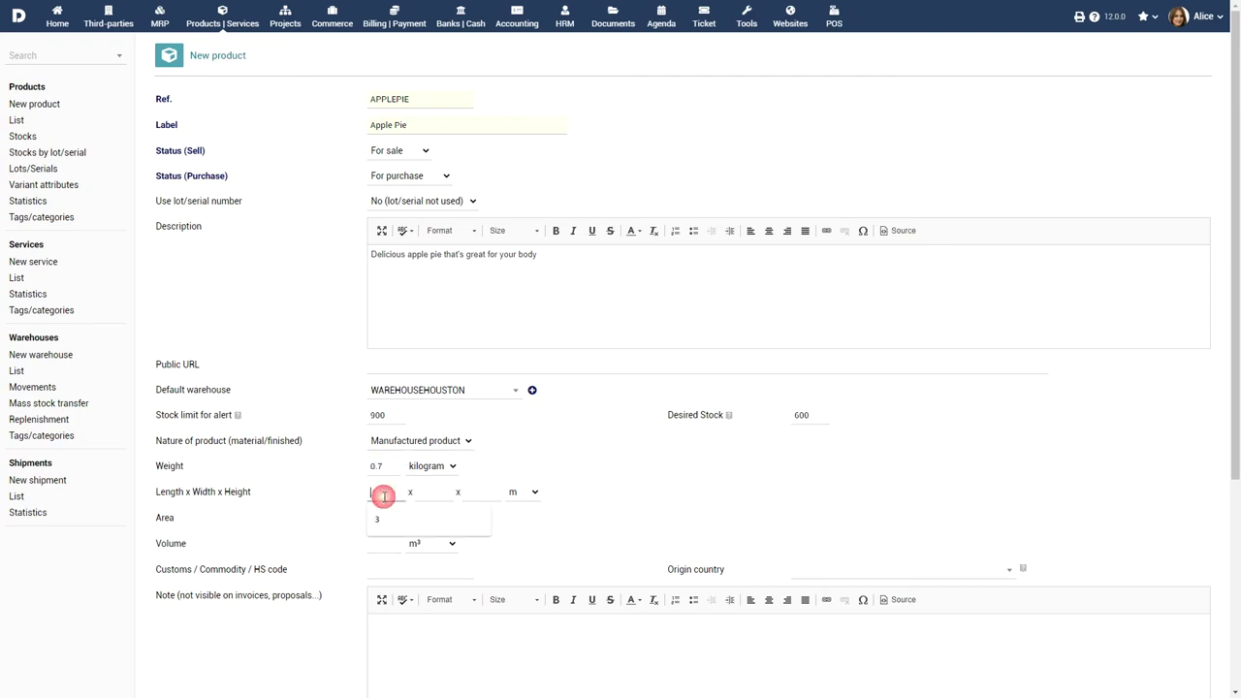
text(2)
click(432, 494)
text(3)
click(484, 492)
Step: Set the height to 2 m, tag it Reserved for VIP and set selling price 23
text(2)
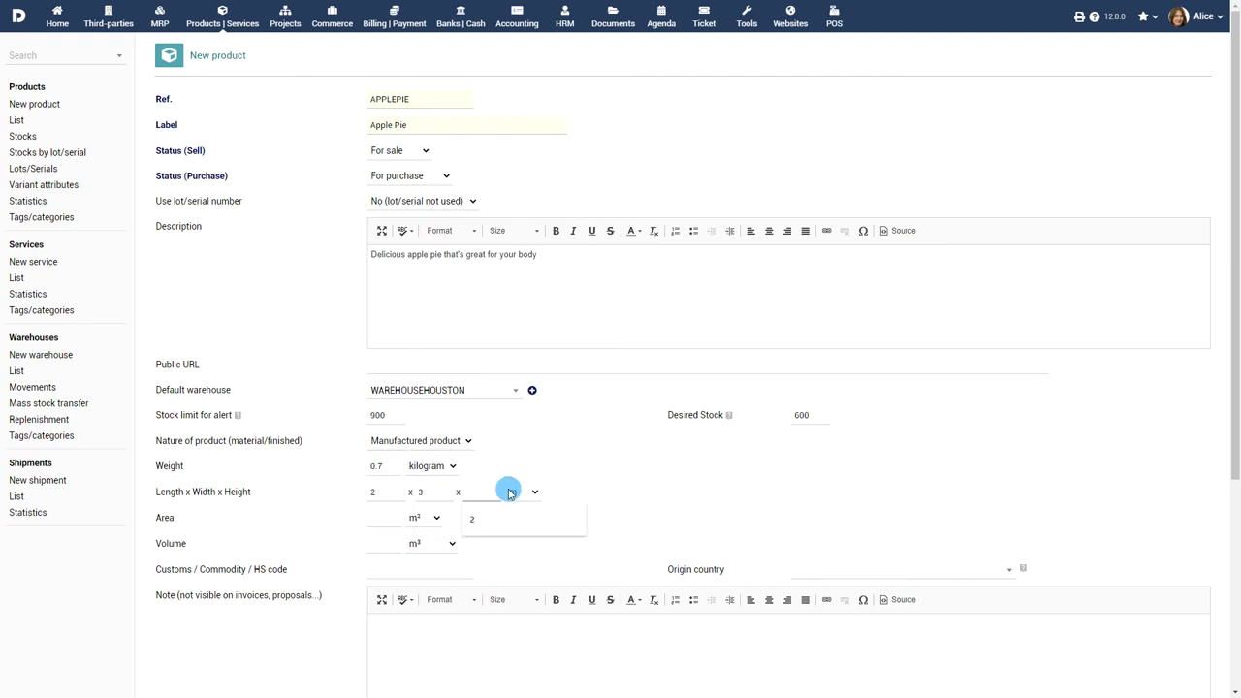
scroll(397, 568, down, 2)
click(483, 532)
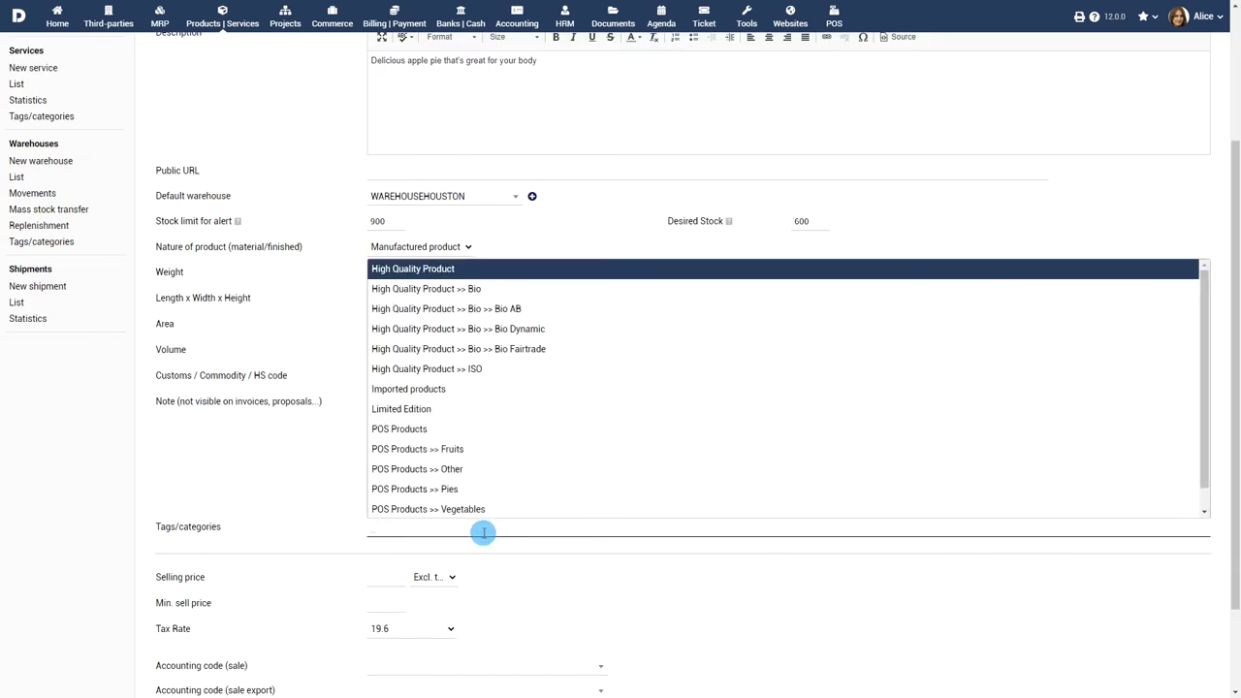
text(v)
key(Down)
key(Return)
scroll(543, 553, down, 2)
click(384, 458)
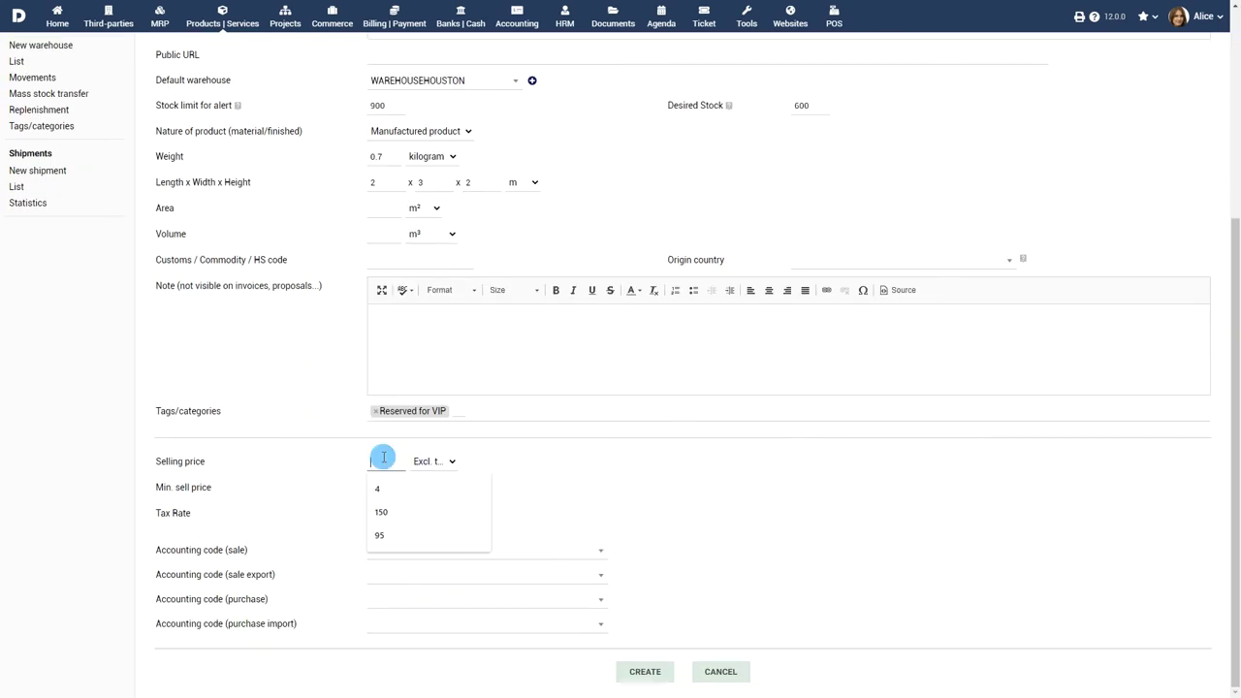
text(23)
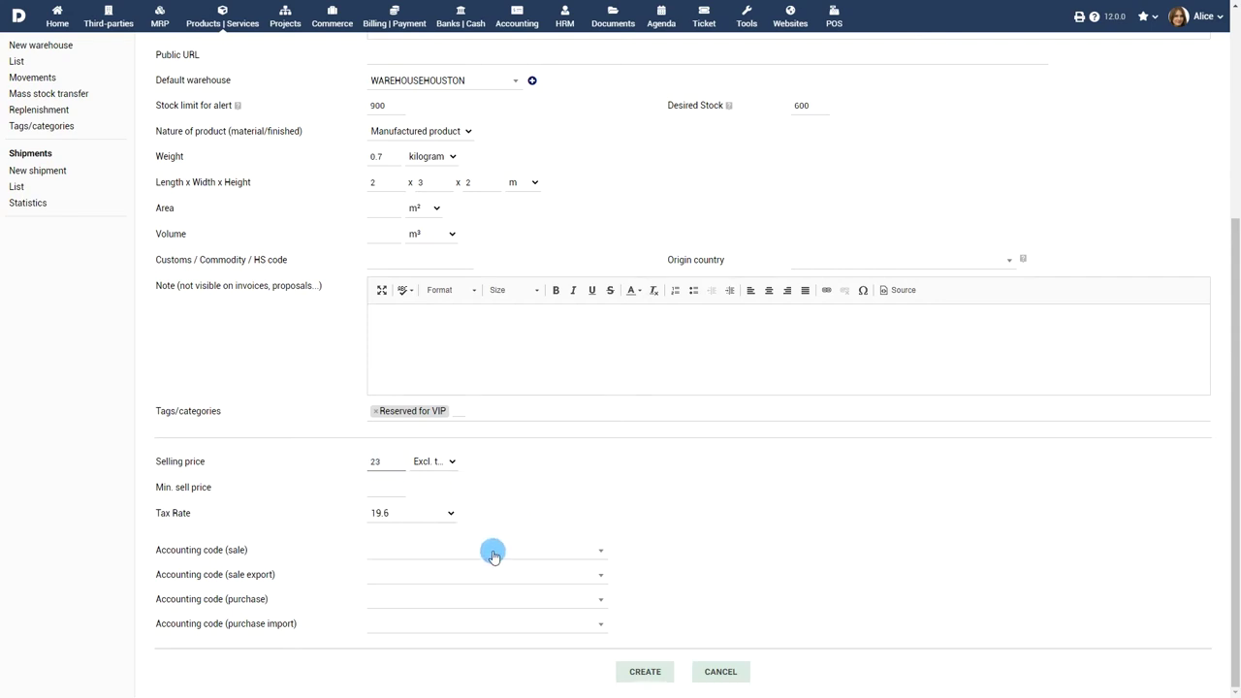
Step: Choose accounting codes 661 (sale), 72 (sale export) and 781 (purchase), then create the product
click(492, 552)
drag(592, 299, 597, 482)
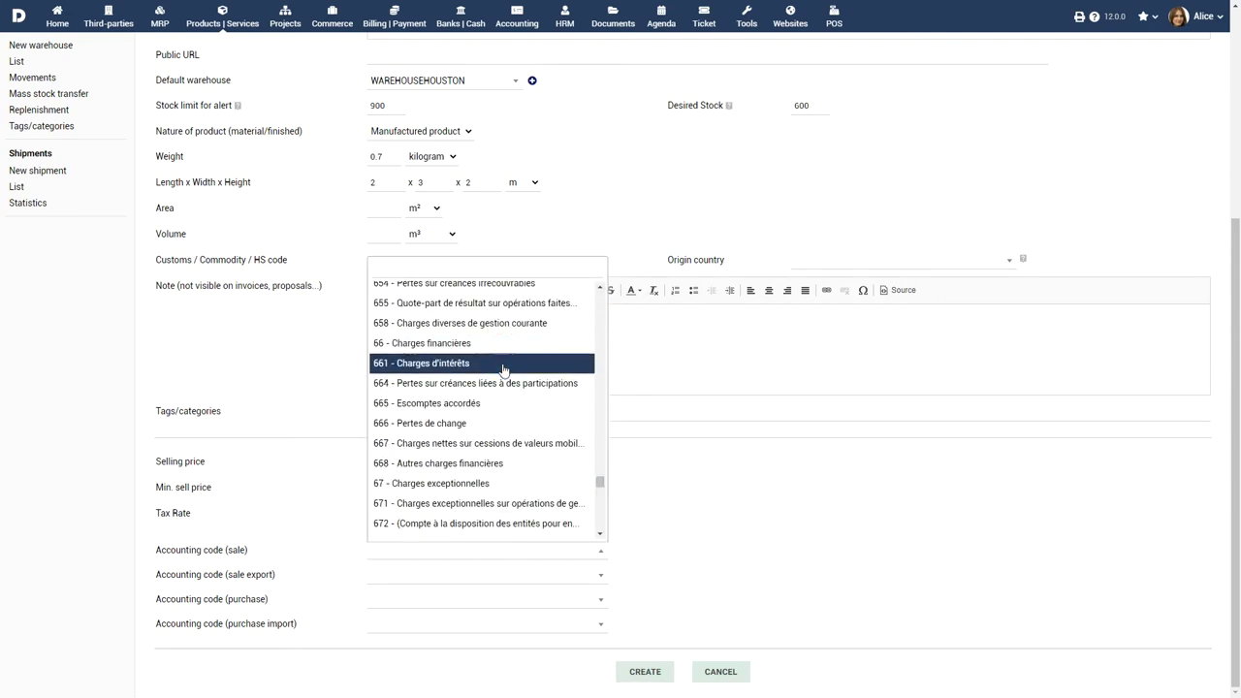
click(503, 369)
click(498, 576)
drag(600, 314, 600, 529)
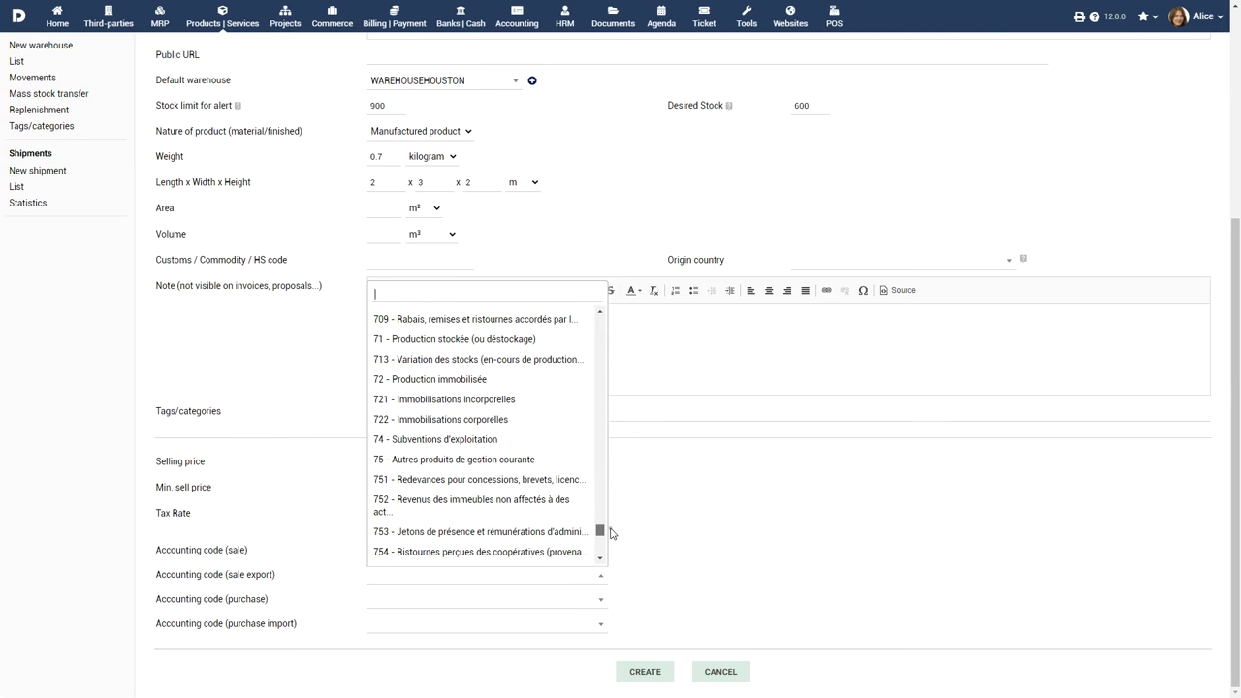
click(531, 379)
click(517, 599)
drag(600, 334, 599, 563)
click(504, 476)
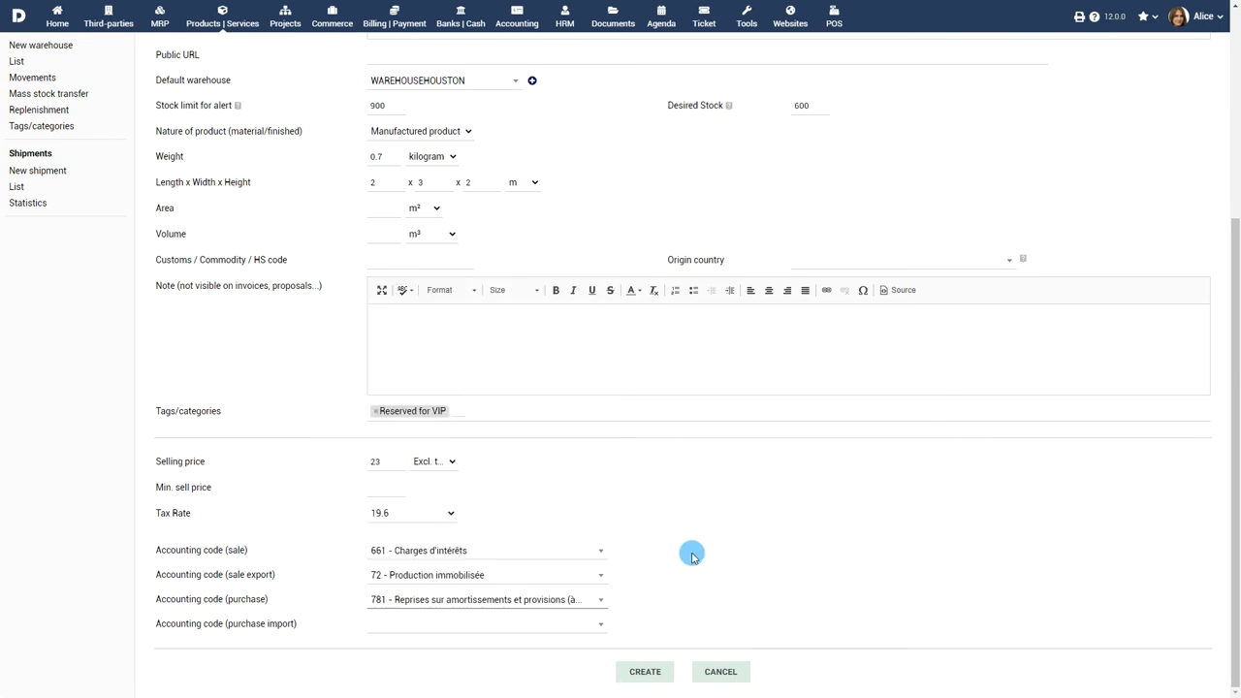
click(661, 670)
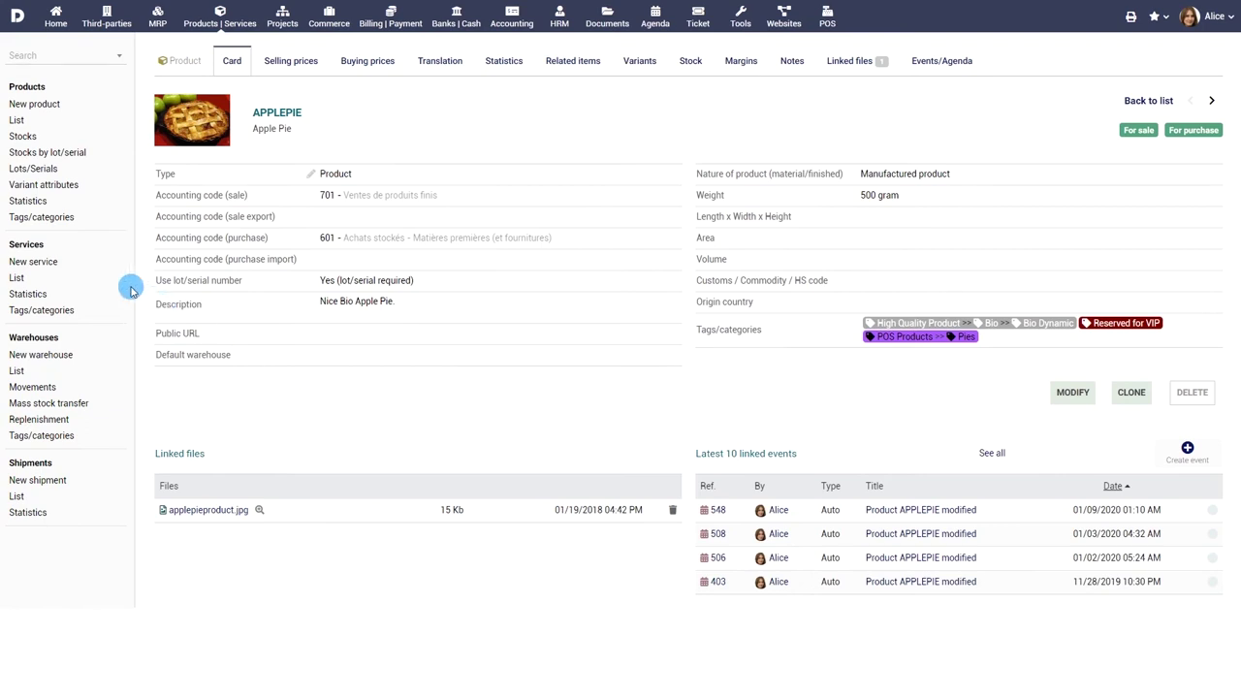
Step: Start a new service with Ref CAKEBAKING, label 'Cake Baking' and a cake-baking description
click(38, 262)
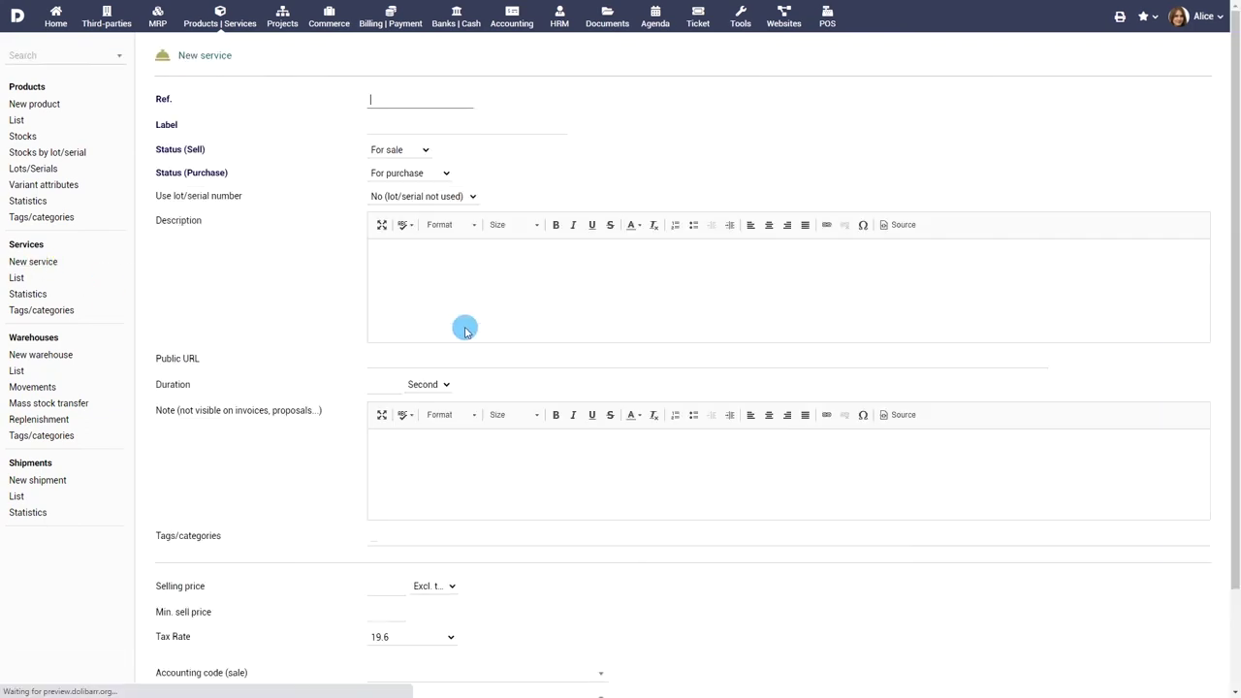
text(c)
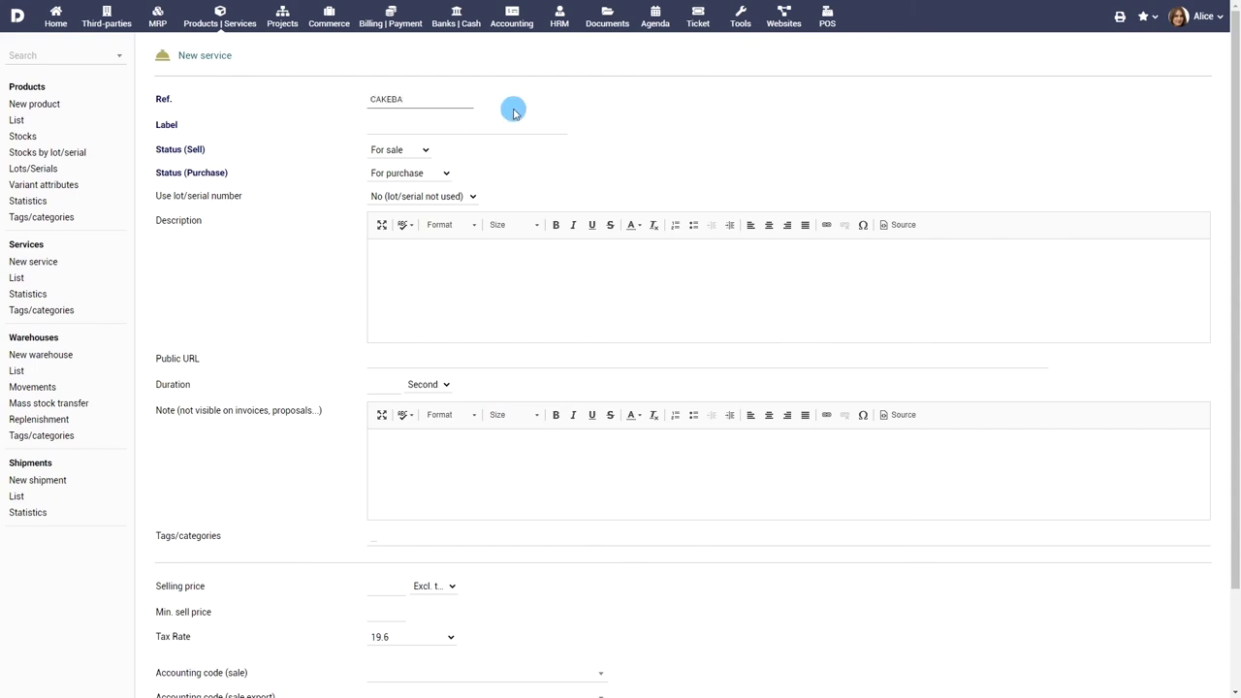
click(507, 117)
text(Cake Baking)
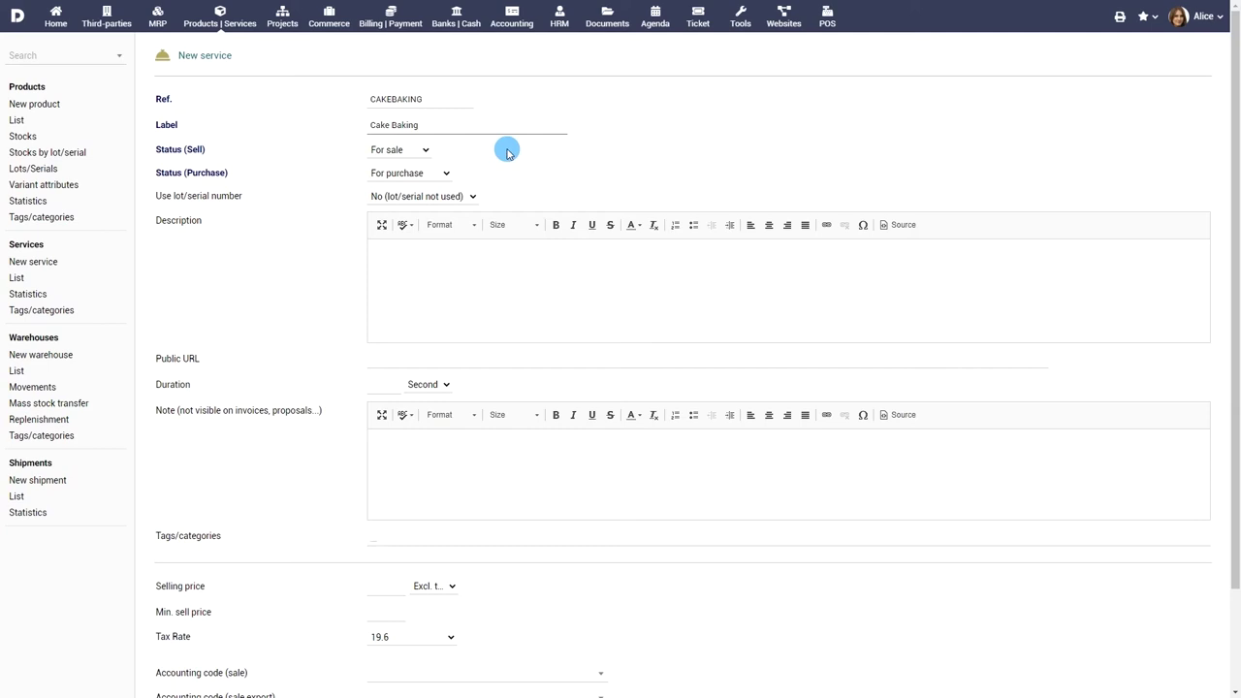
click(516, 272)
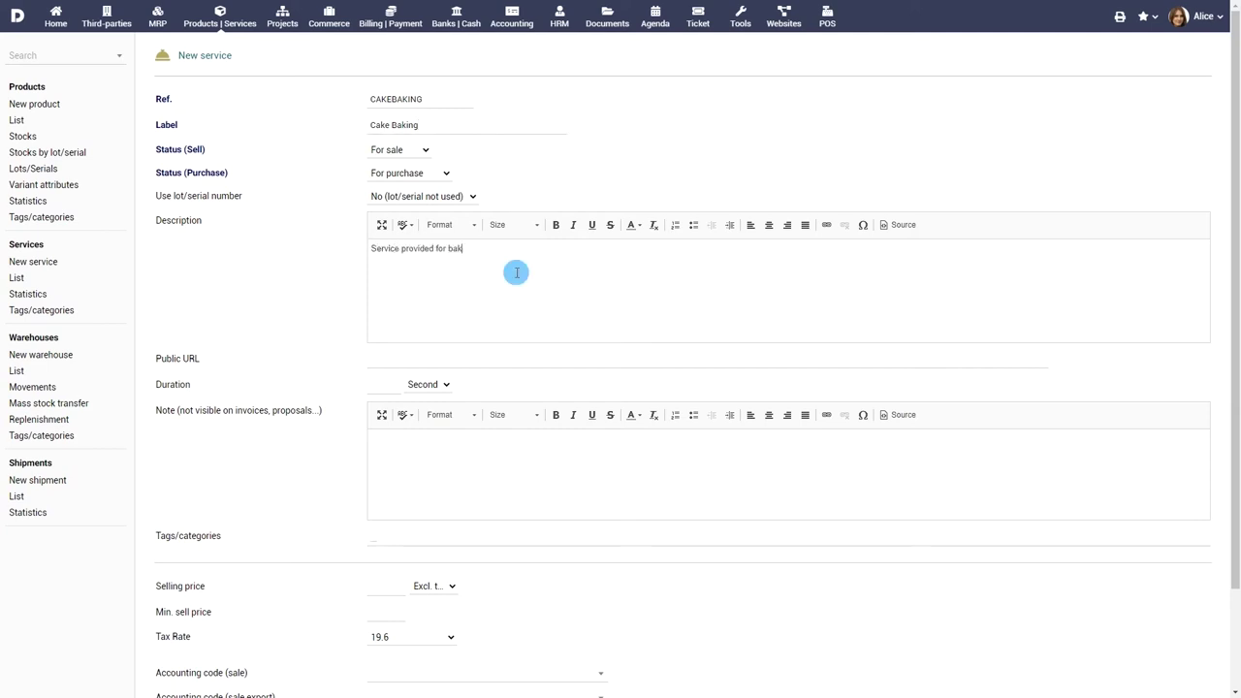
Step: Tag the service Reserved for VIP, set selling price 150 and create it
scroll(516, 283, down, 2)
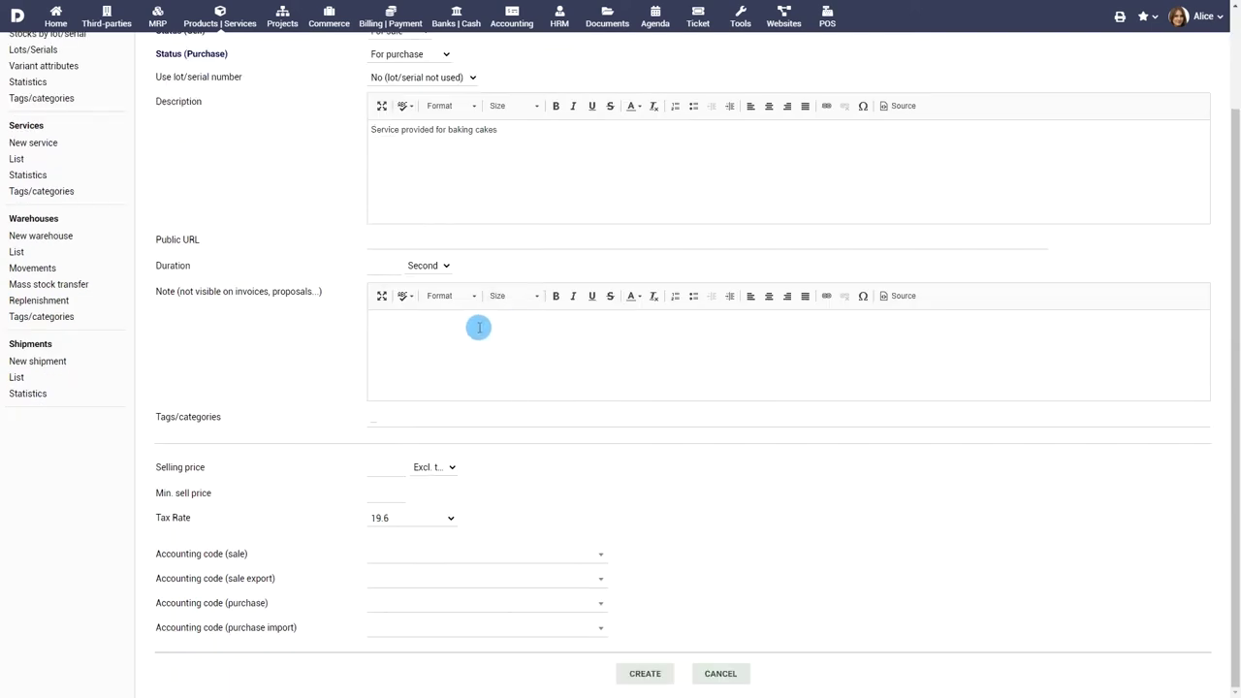
click(480, 420)
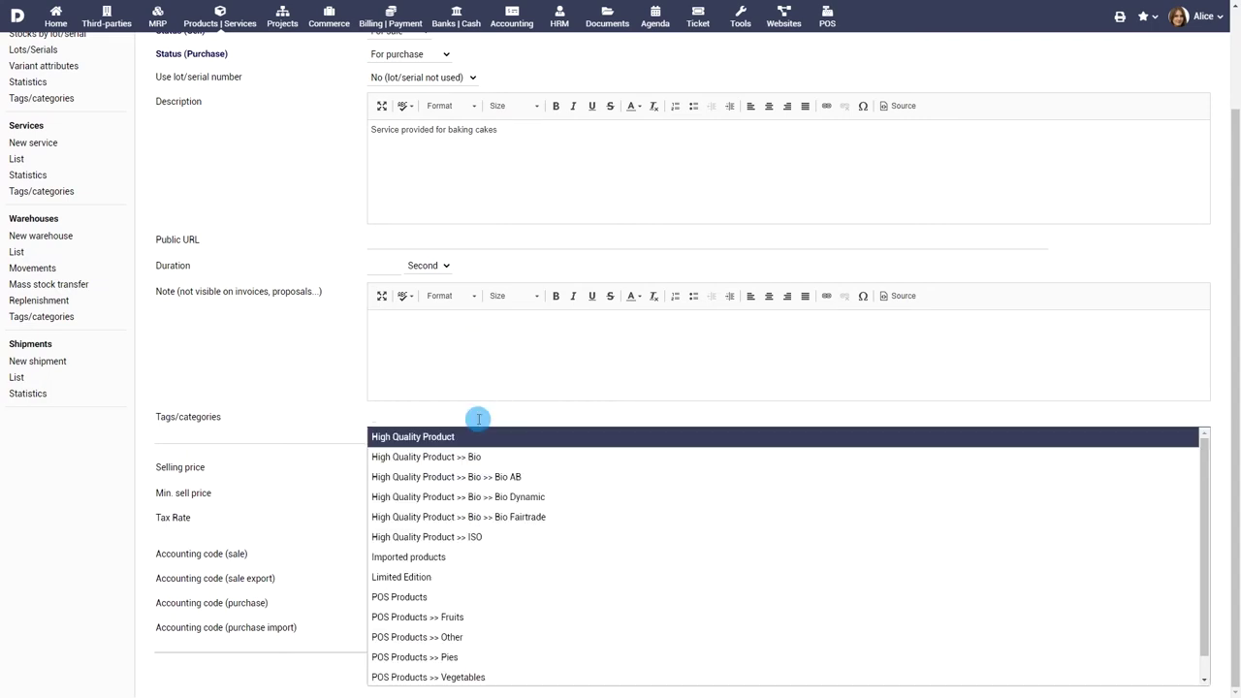
text(VIP)
key(Return)
click(387, 469)
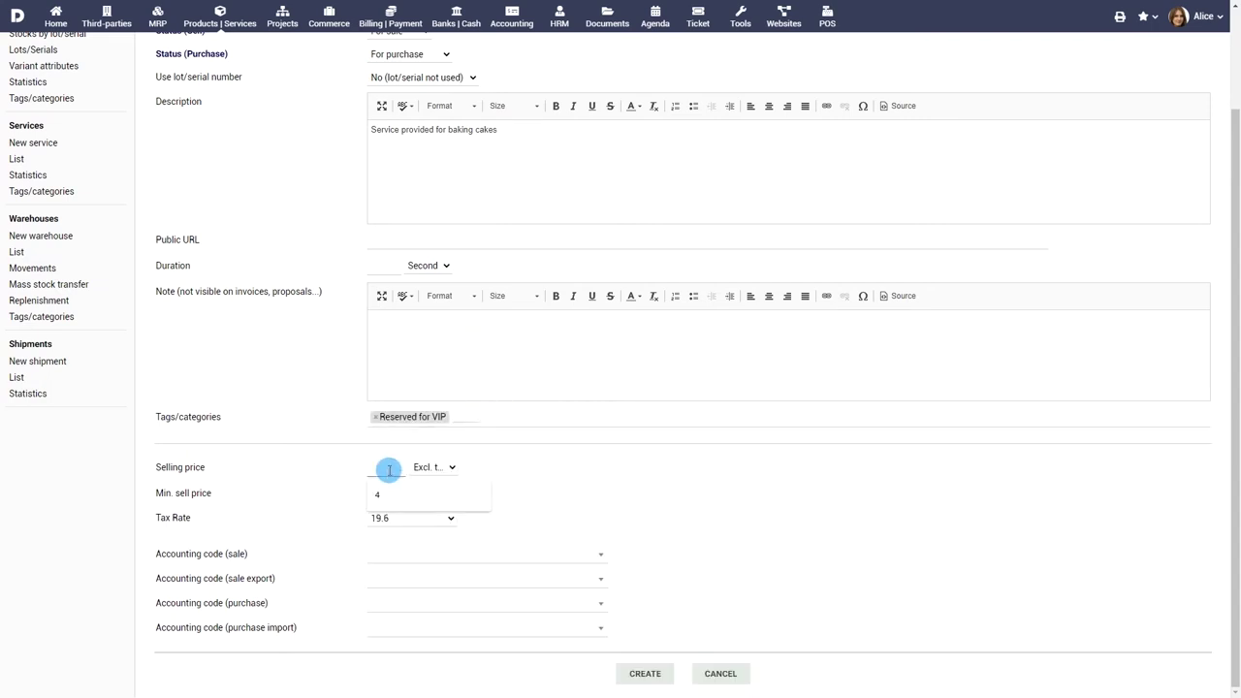
text(150)
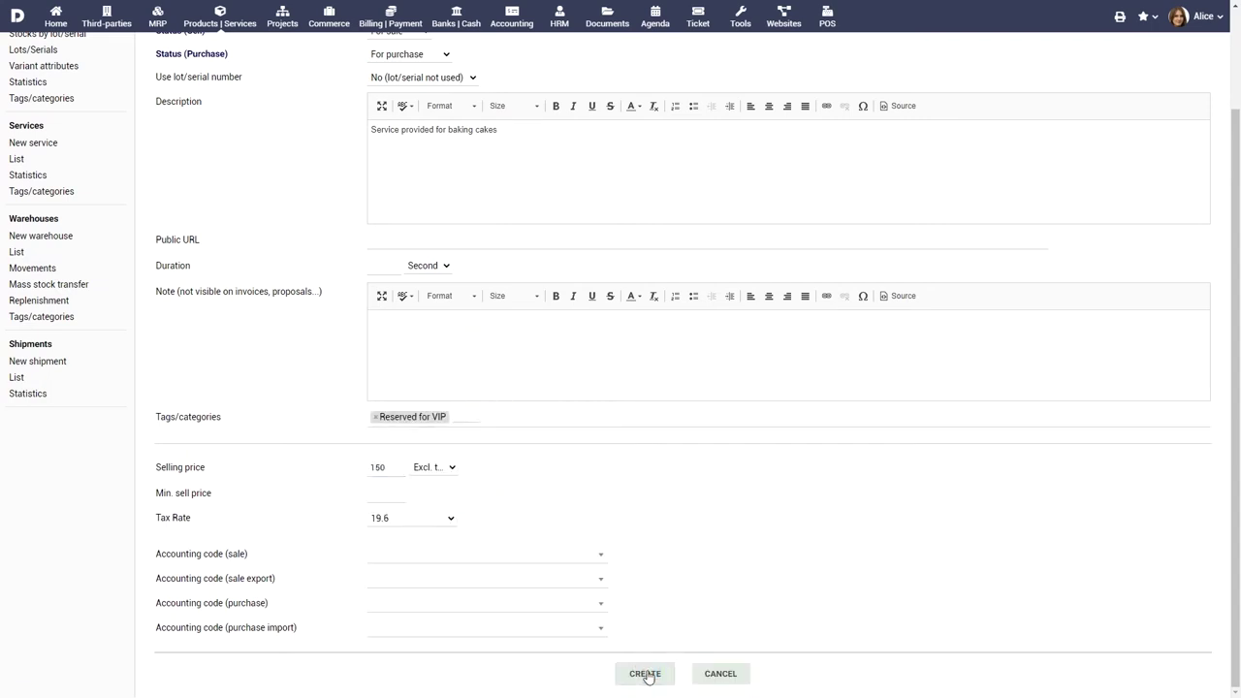
click(645, 674)
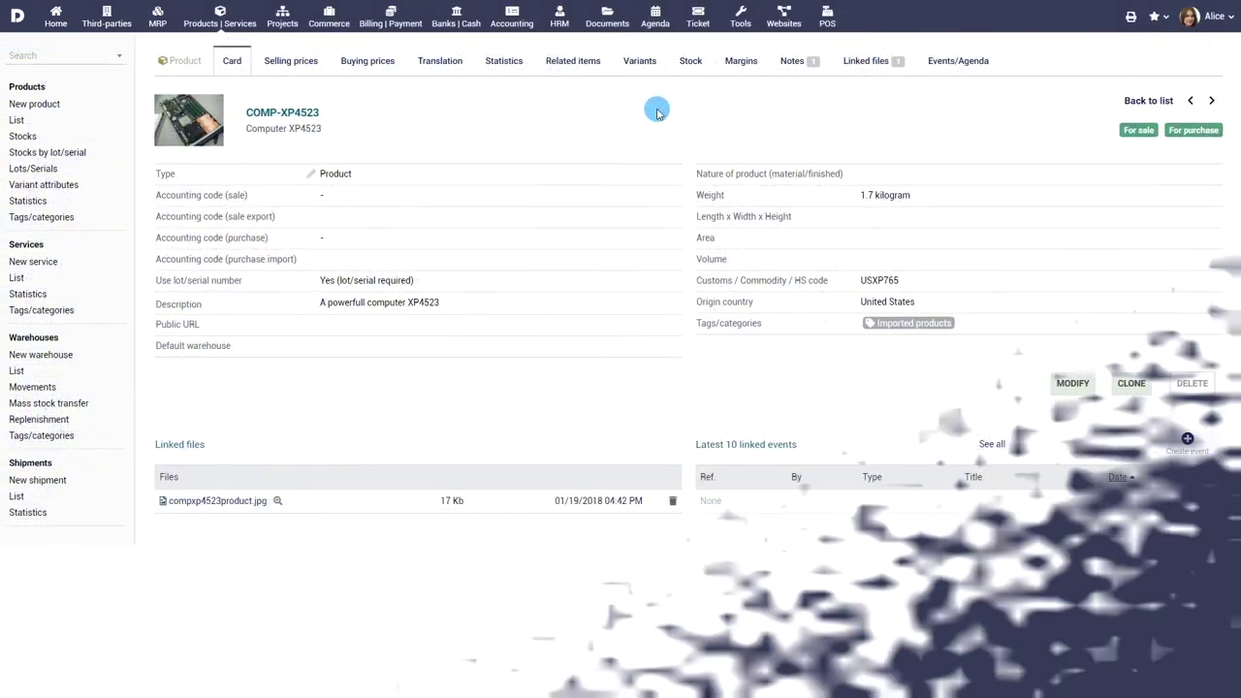
Step: Start cloning COMP-XP4523, then answer No in the Clone dialog
click(1130, 385)
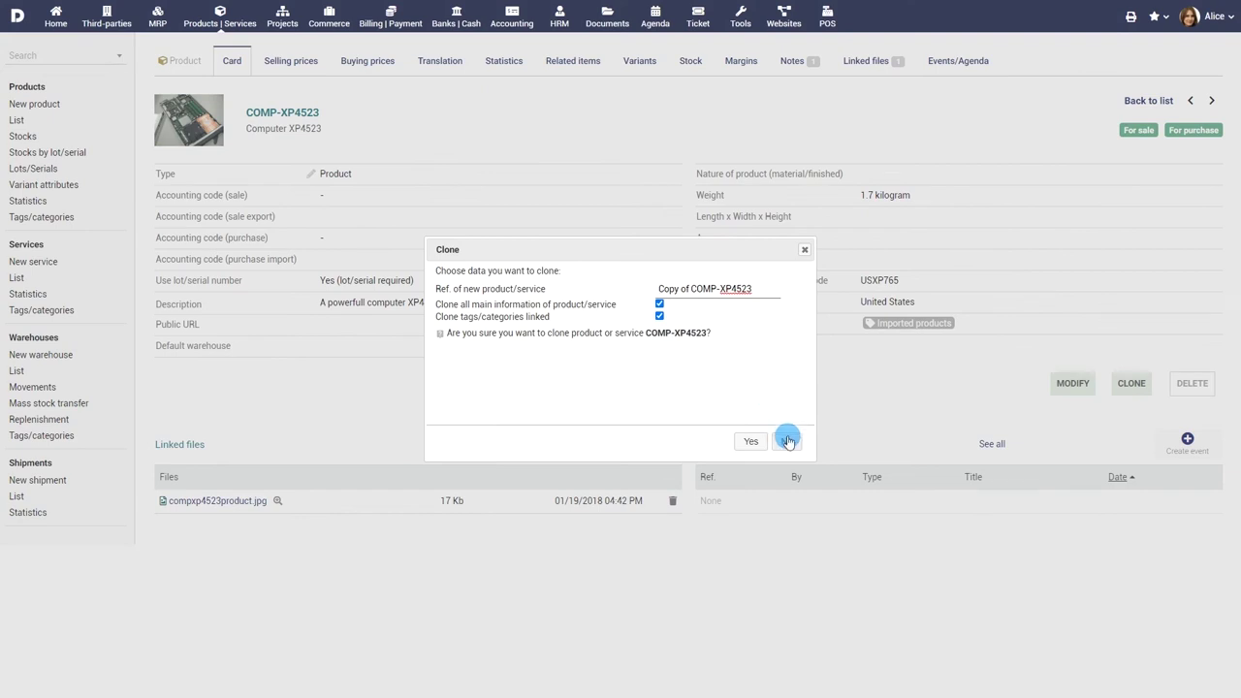
click(786, 439)
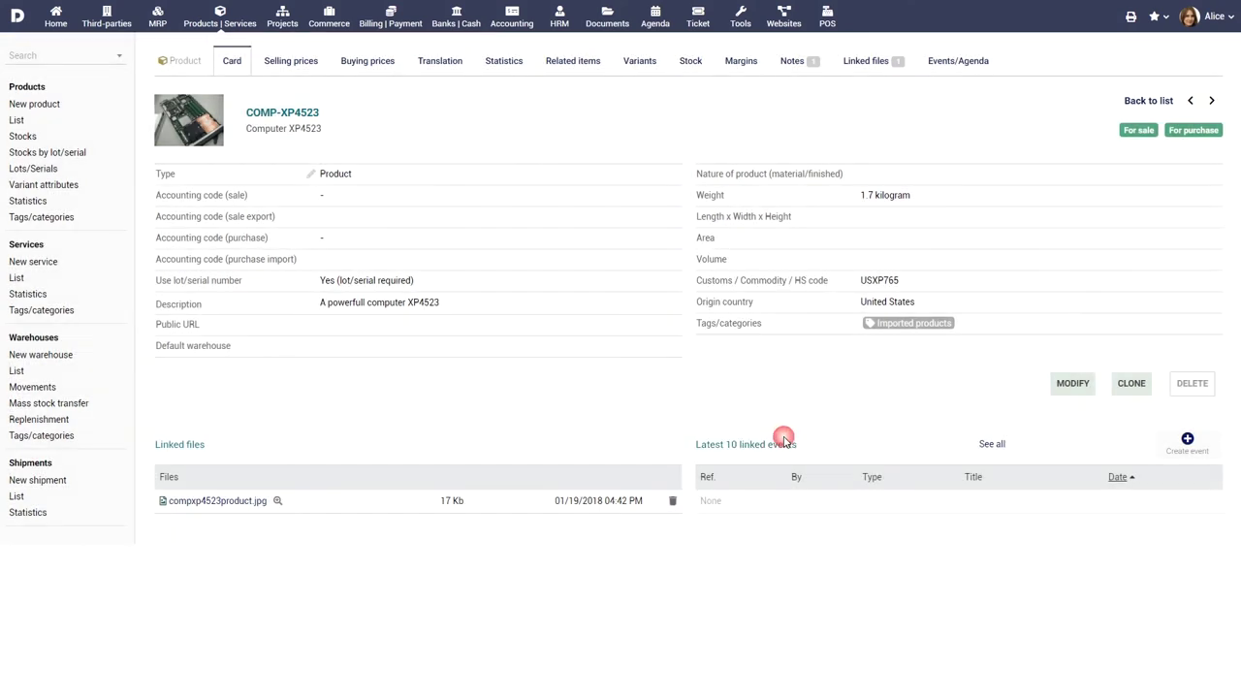
Step: Check the selling and buying prices, then give Company Corp 1 a selling price of 95
click(276, 61)
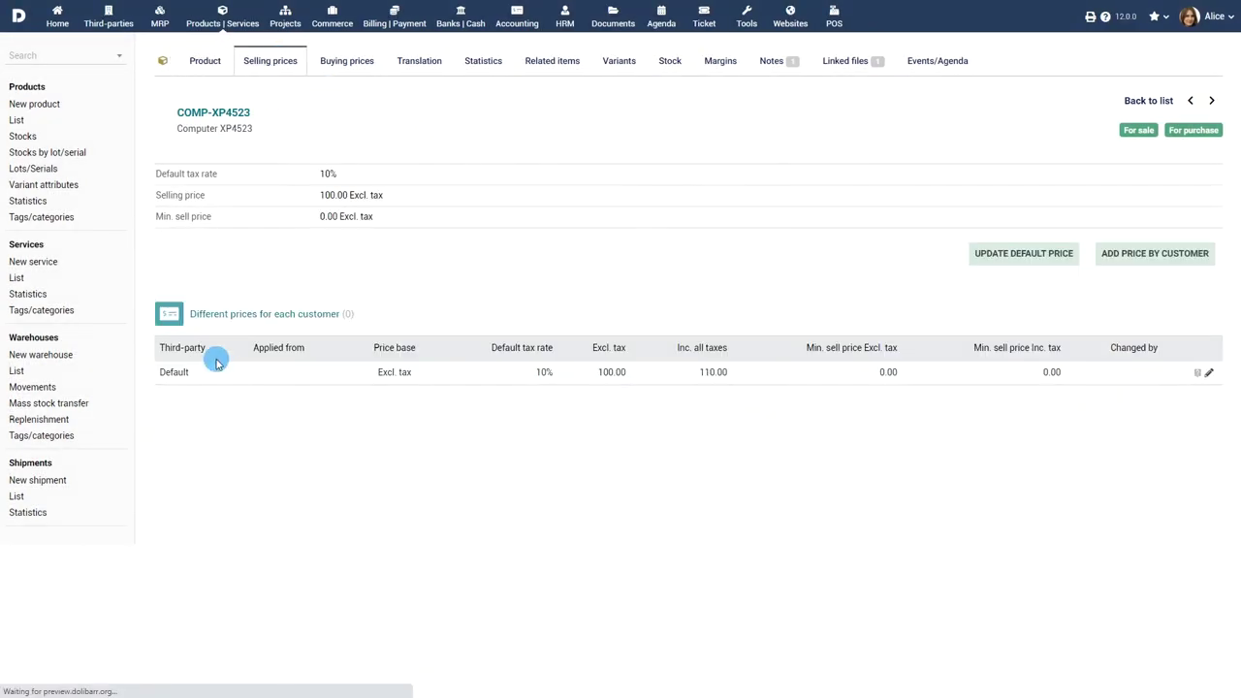
click(347, 62)
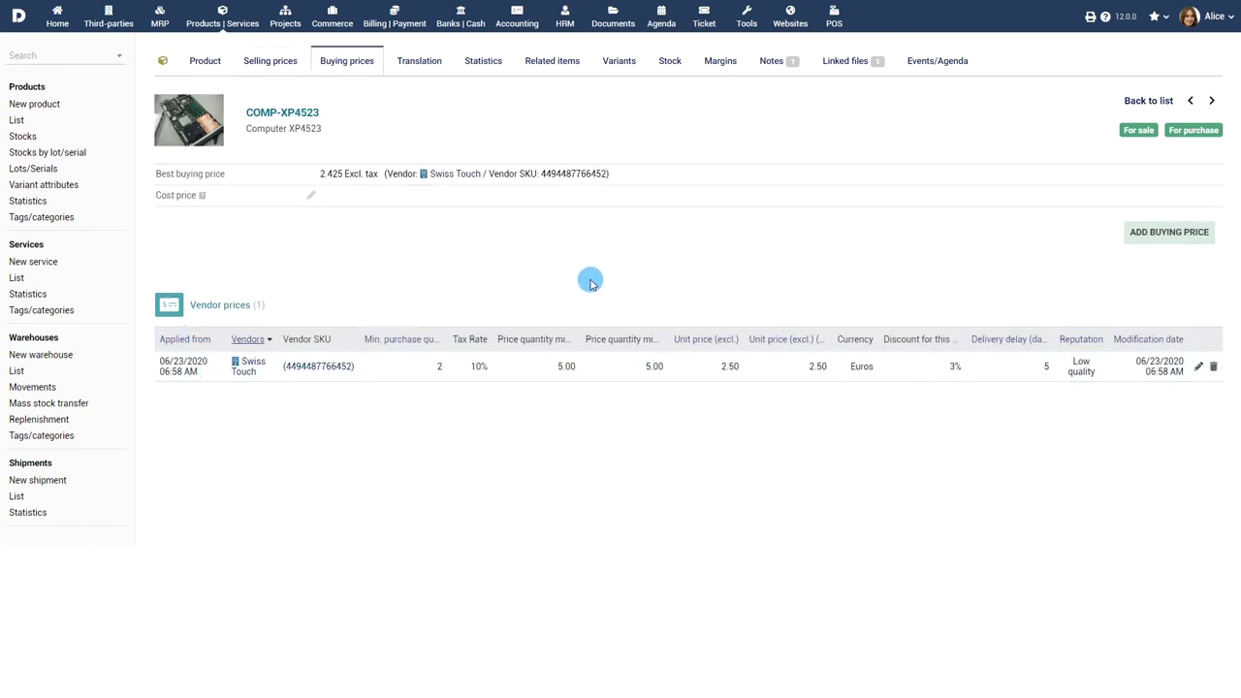
click(272, 64)
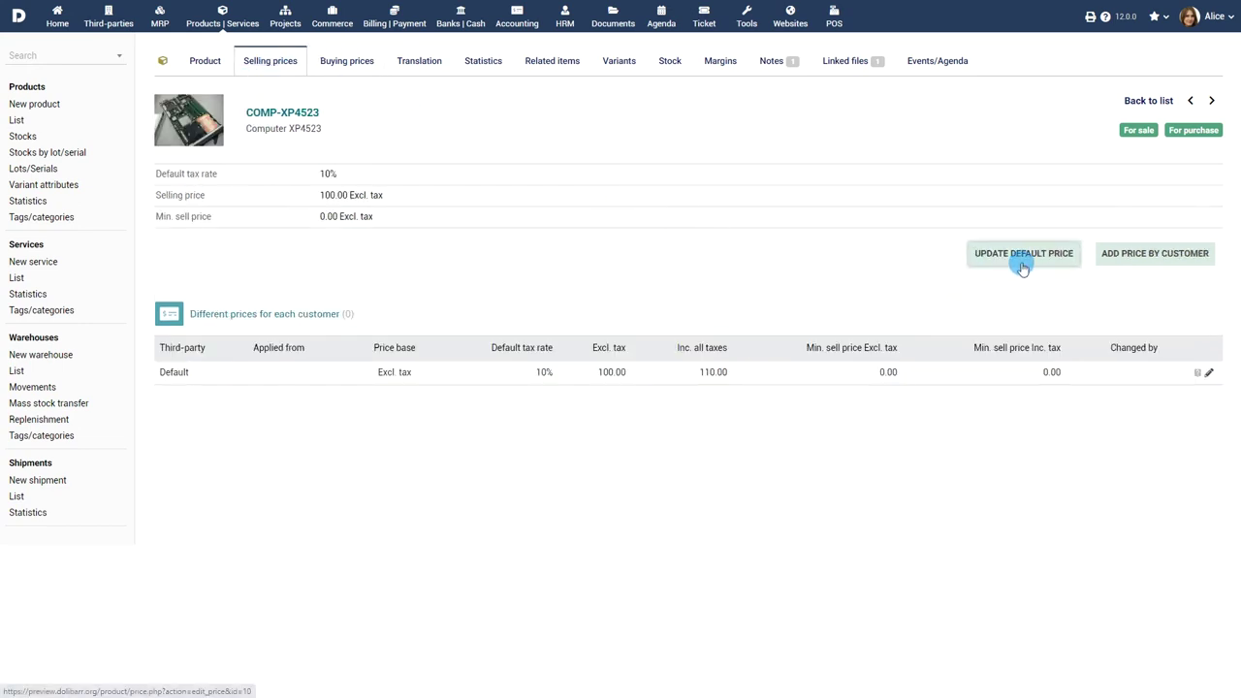
click(1148, 260)
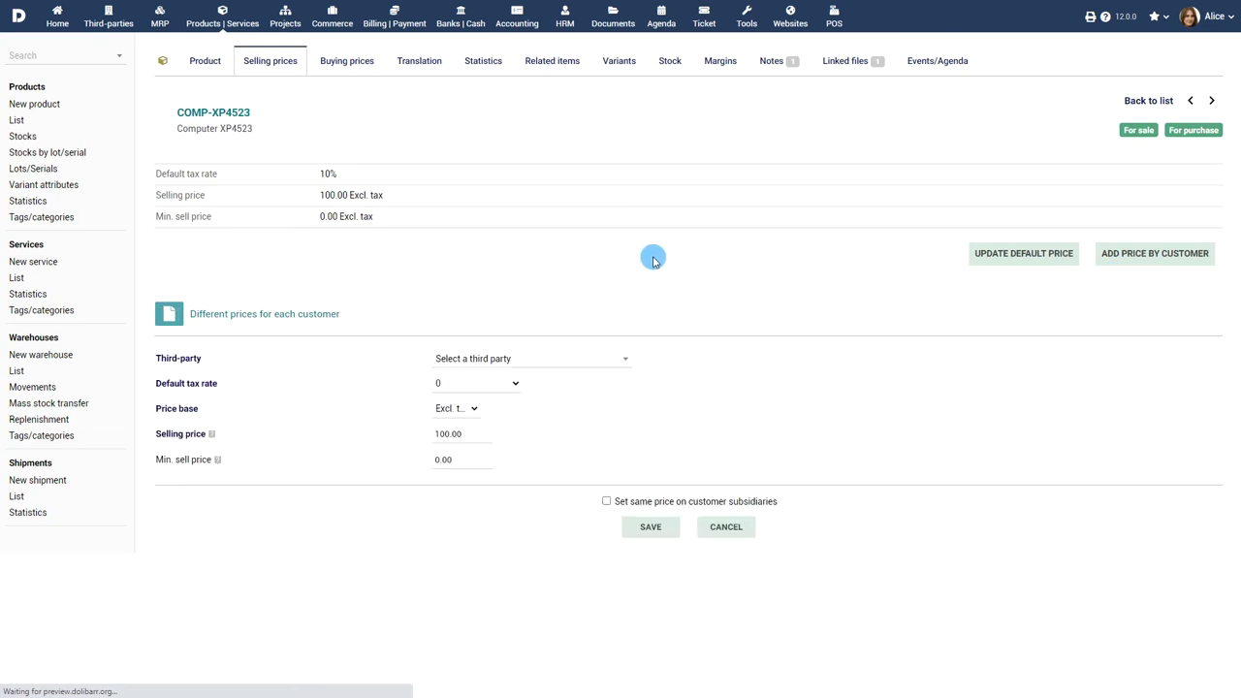
click(546, 359)
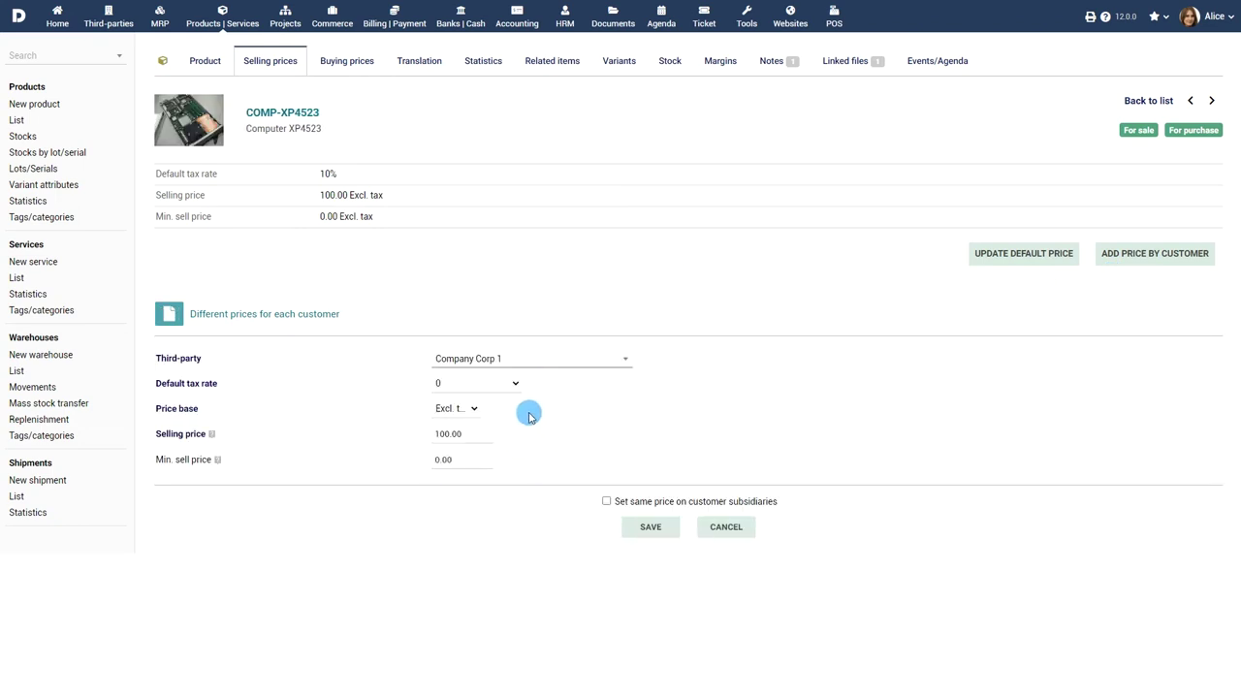
drag(489, 434, 351, 423)
text(95)
click(644, 528)
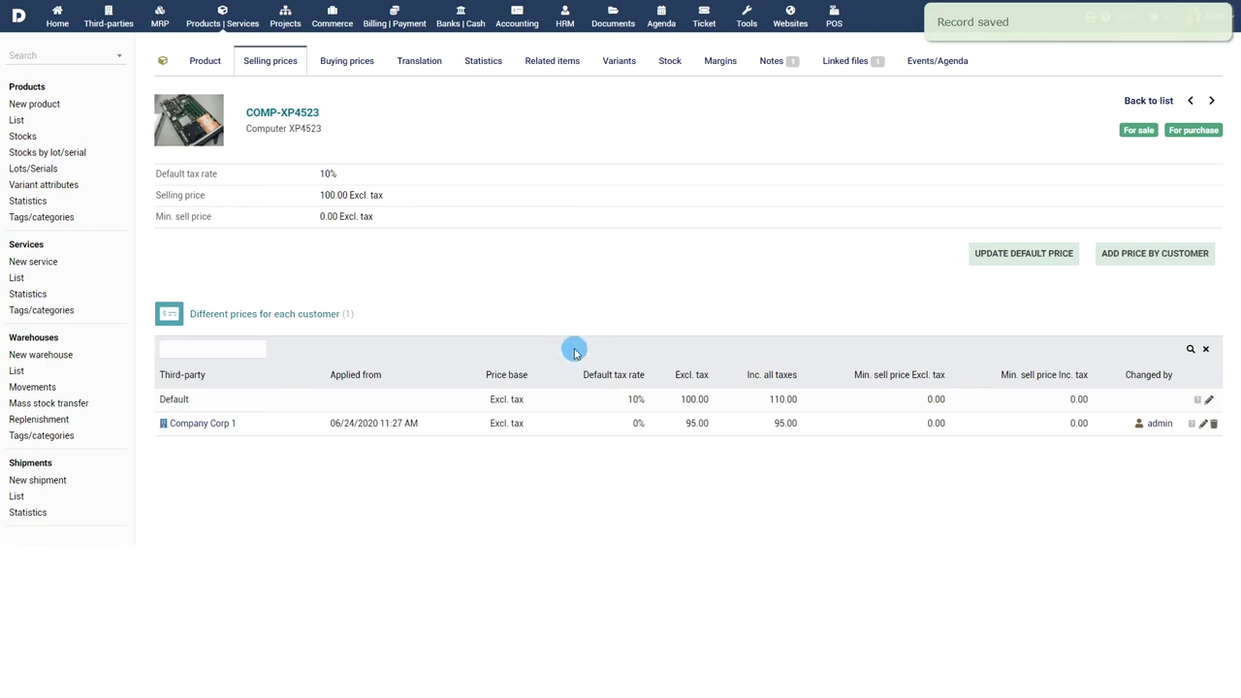
click(347, 60)
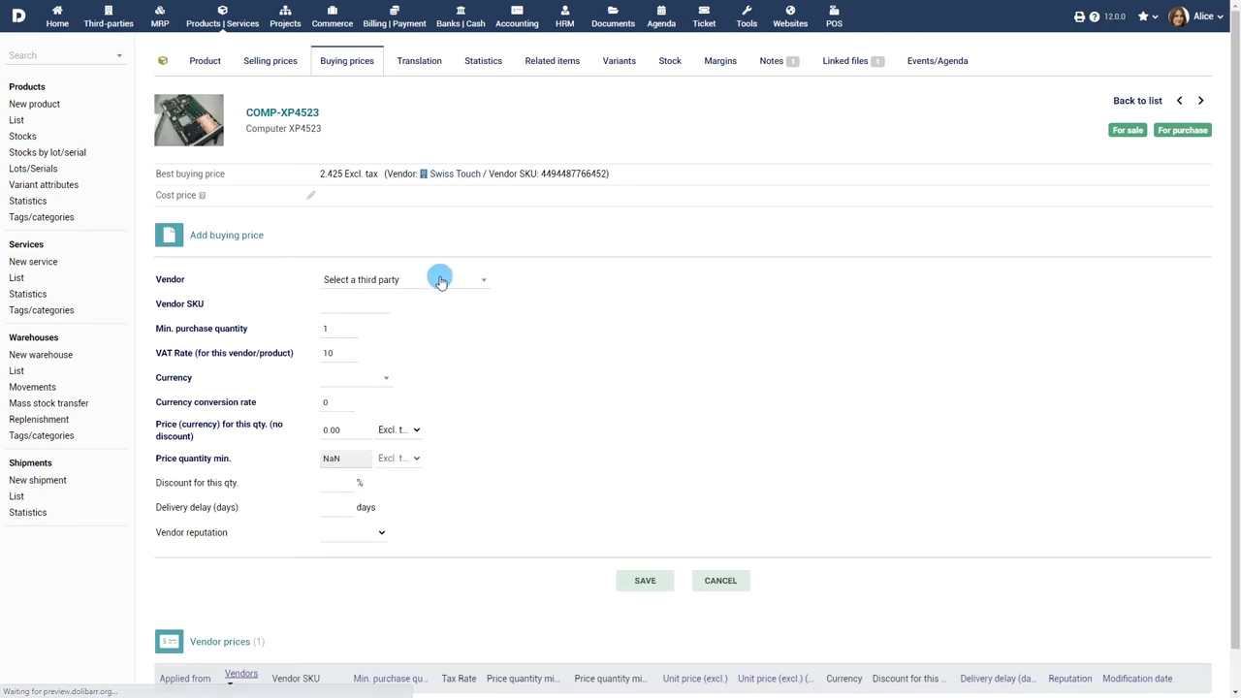
click(439, 280)
click(416, 463)
click(407, 304)
text(4494487766452)
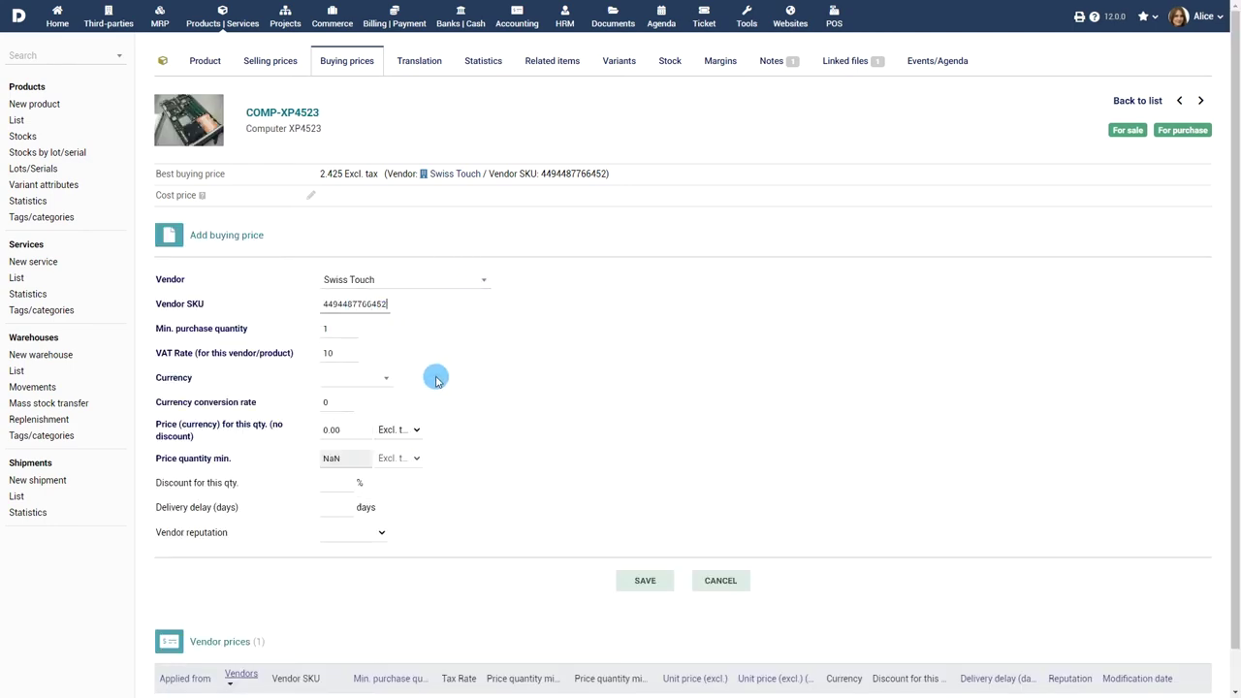
click(382, 378)
click(354, 397)
drag(348, 430, 296, 436)
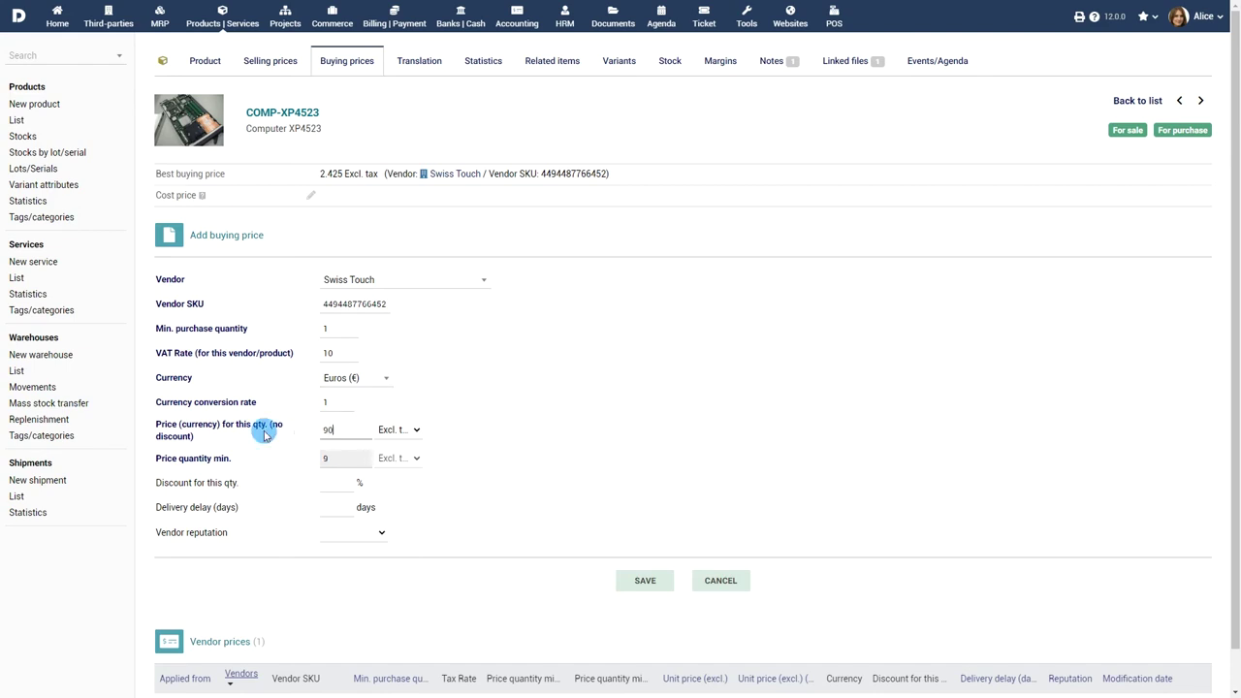
text(90)
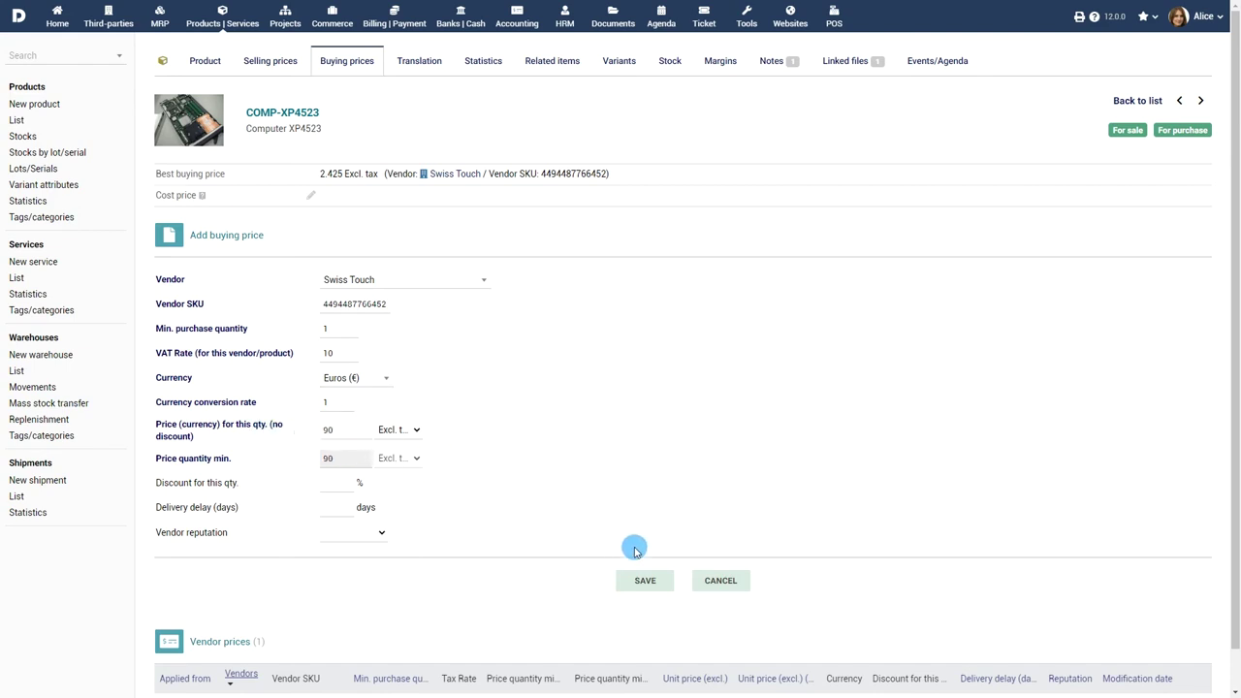
click(644, 579)
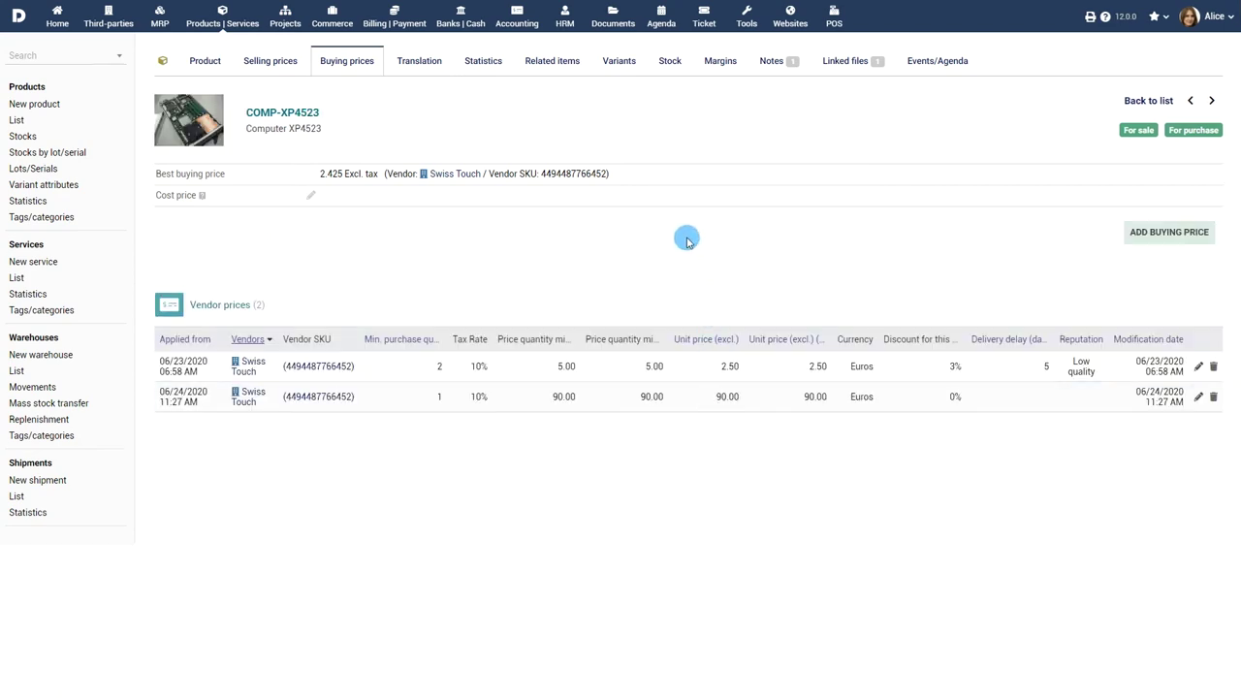
Step: Add a Color: Red variant with a +0.15 price impact, creating COMP-XP4523_RED
click(620, 68)
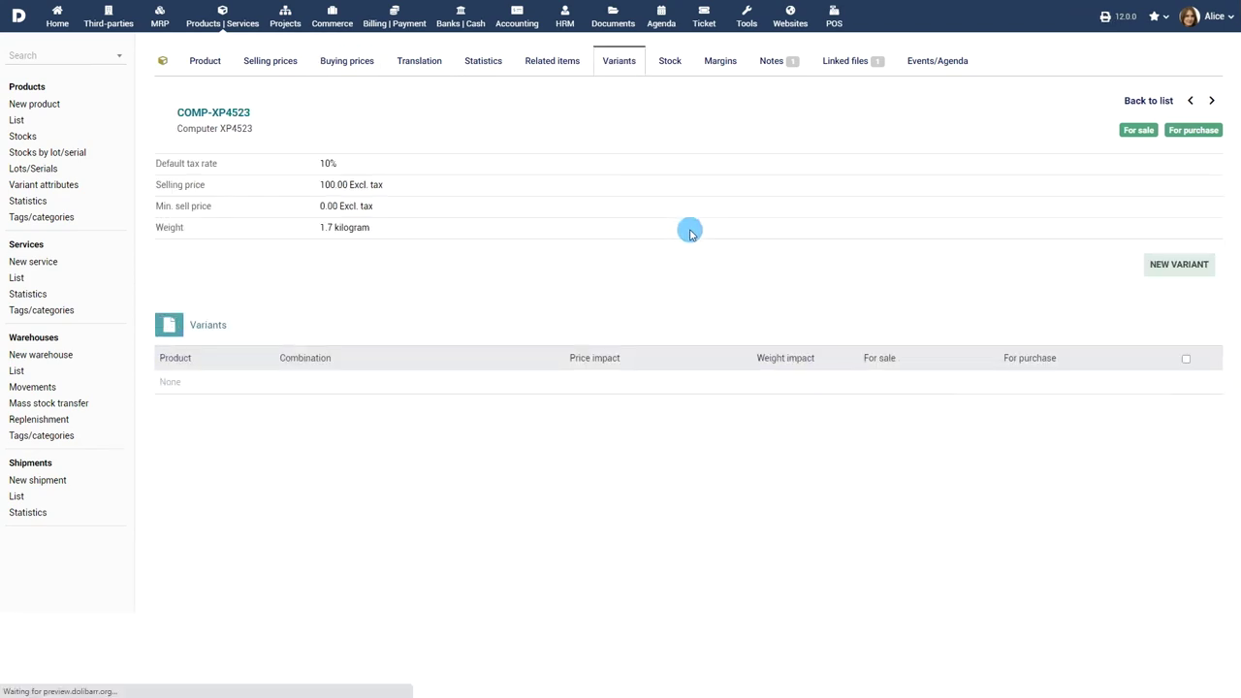
click(1171, 265)
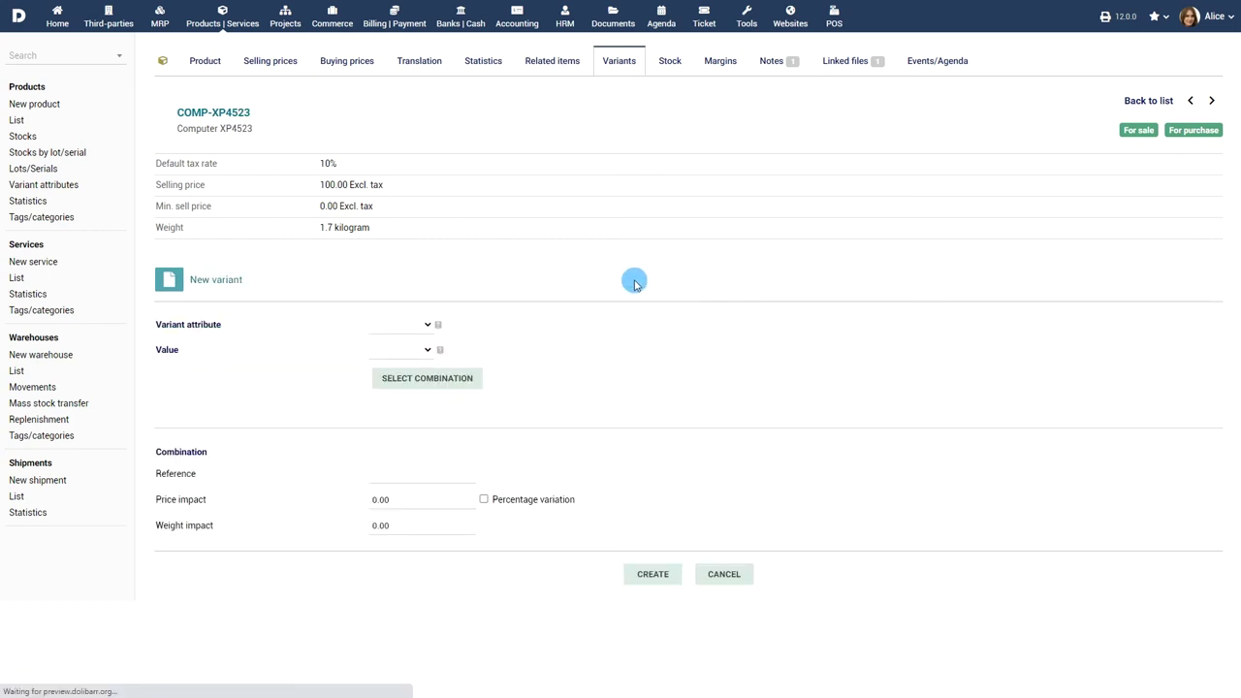
click(414, 325)
click(409, 363)
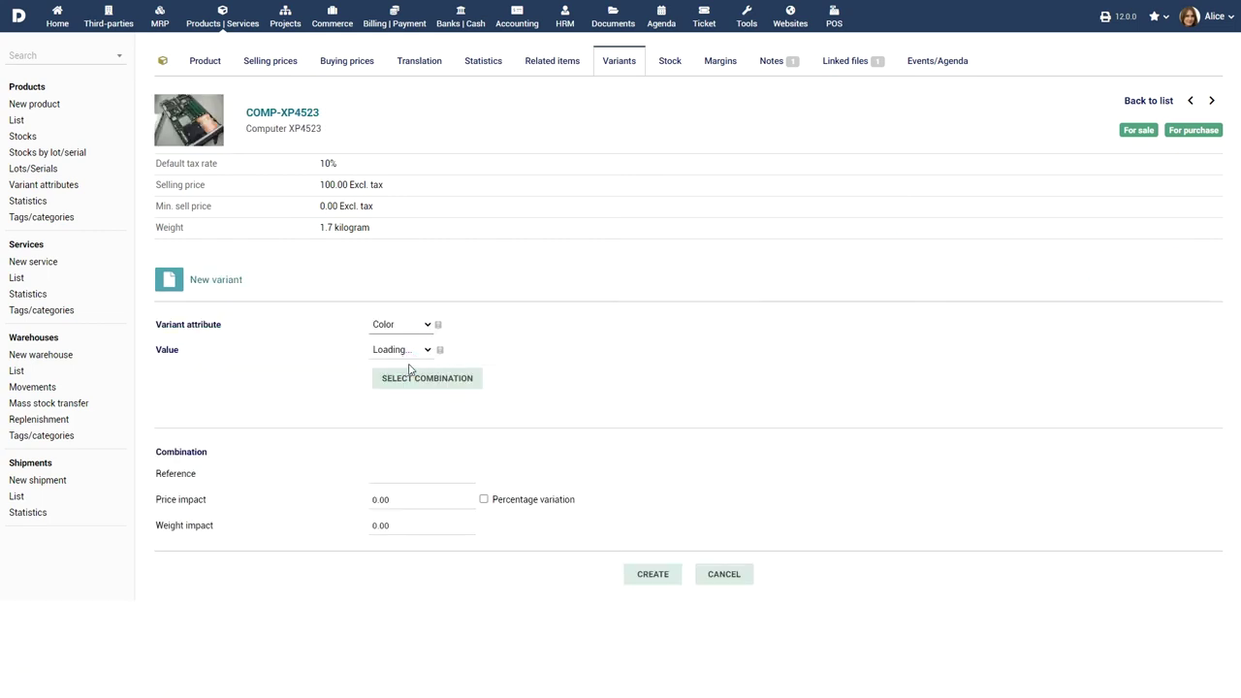
click(411, 358)
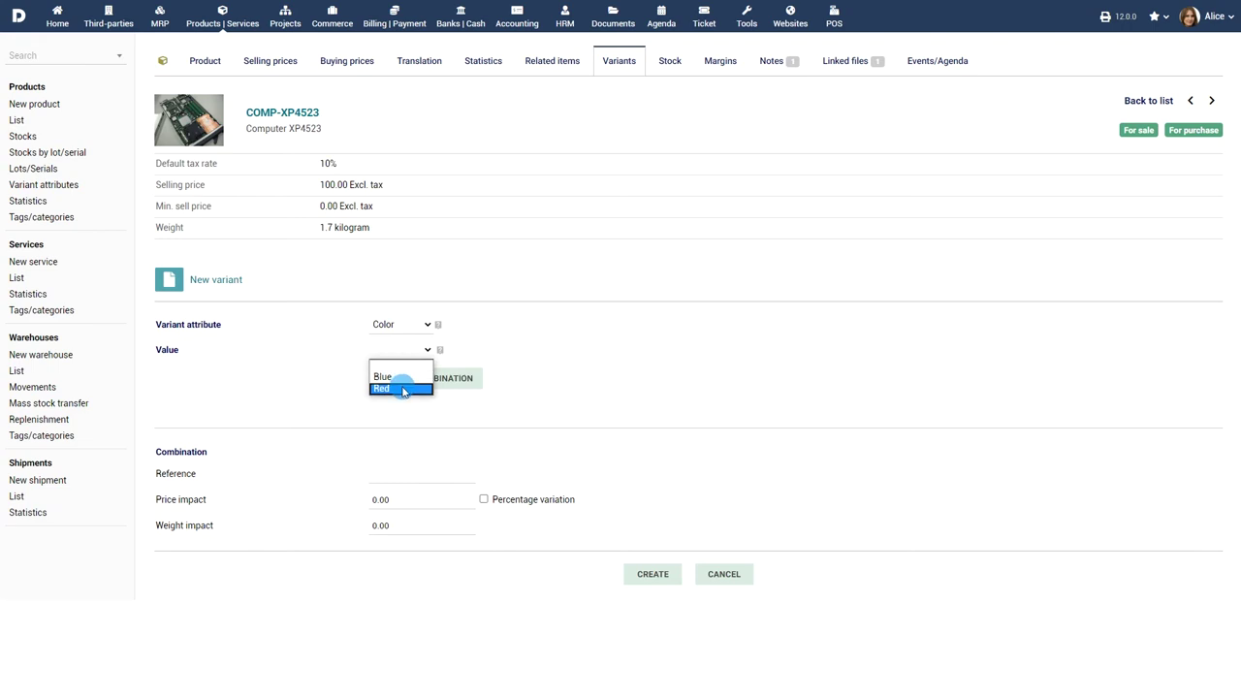
click(405, 388)
click(441, 387)
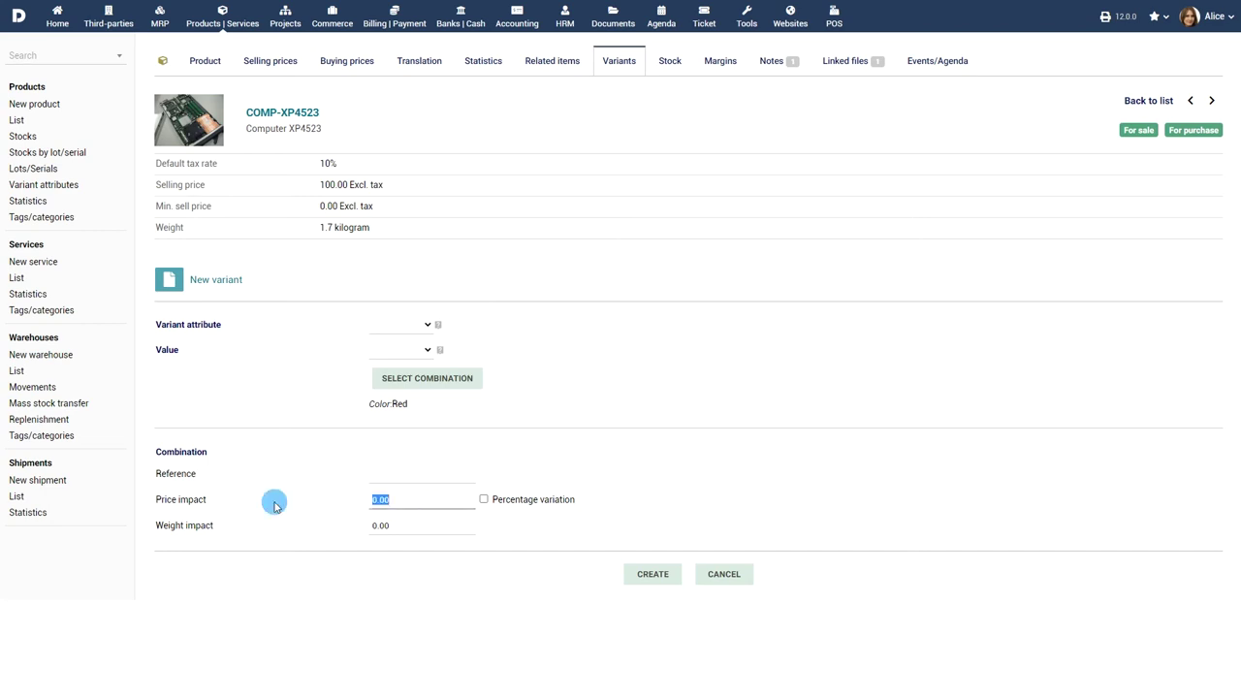
text(0)
click(654, 575)
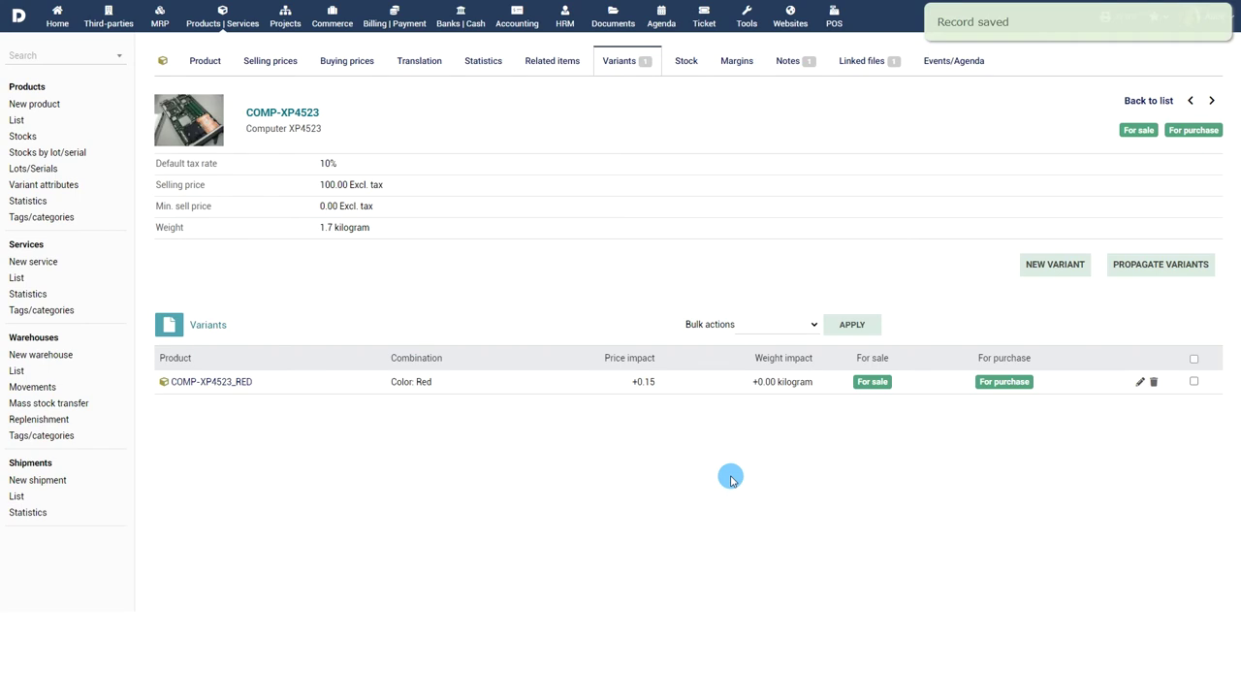
Step: View product statistics ranked by popularity in proposals, then in orders, led by COMP-XP4523 with 62 units
click(25, 200)
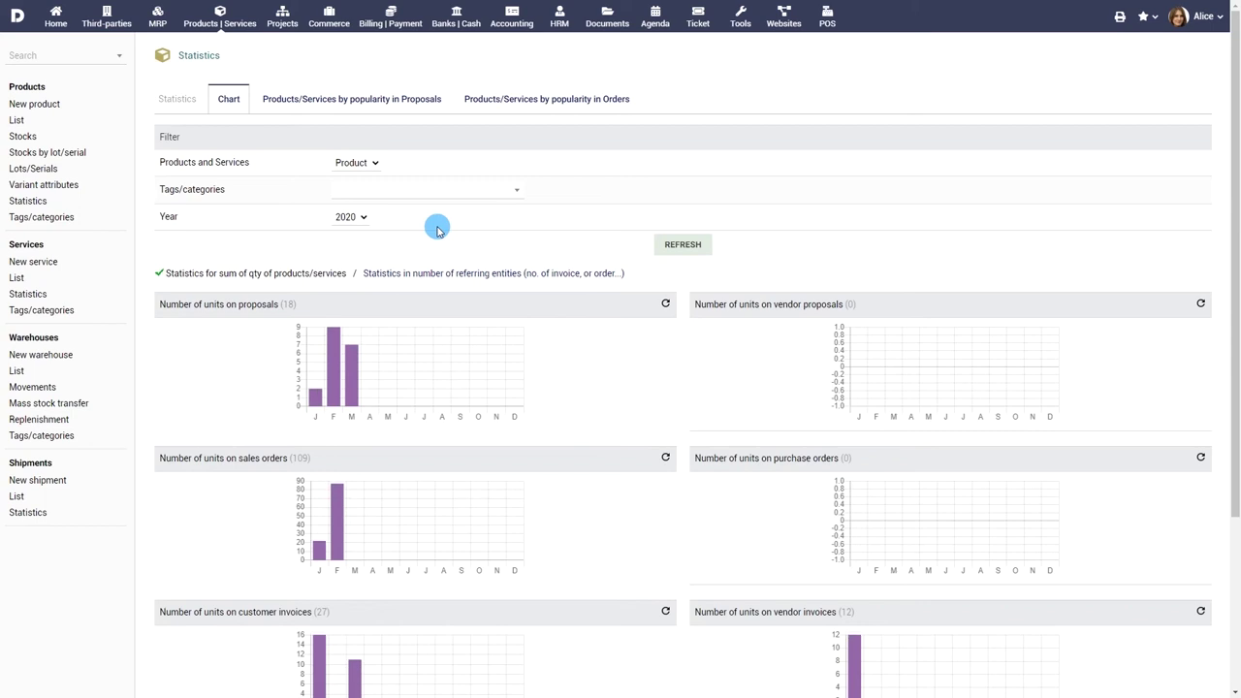
scroll(465, 264, down, 2)
scroll(465, 268, up, 2)
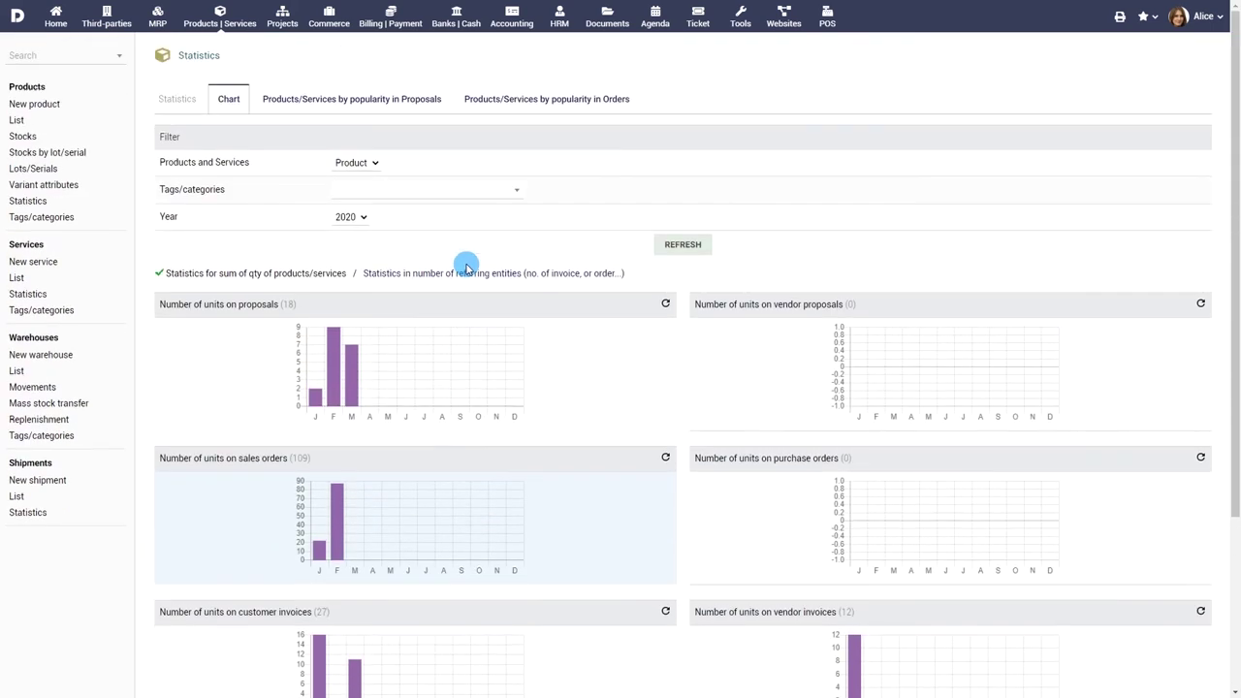
click(355, 102)
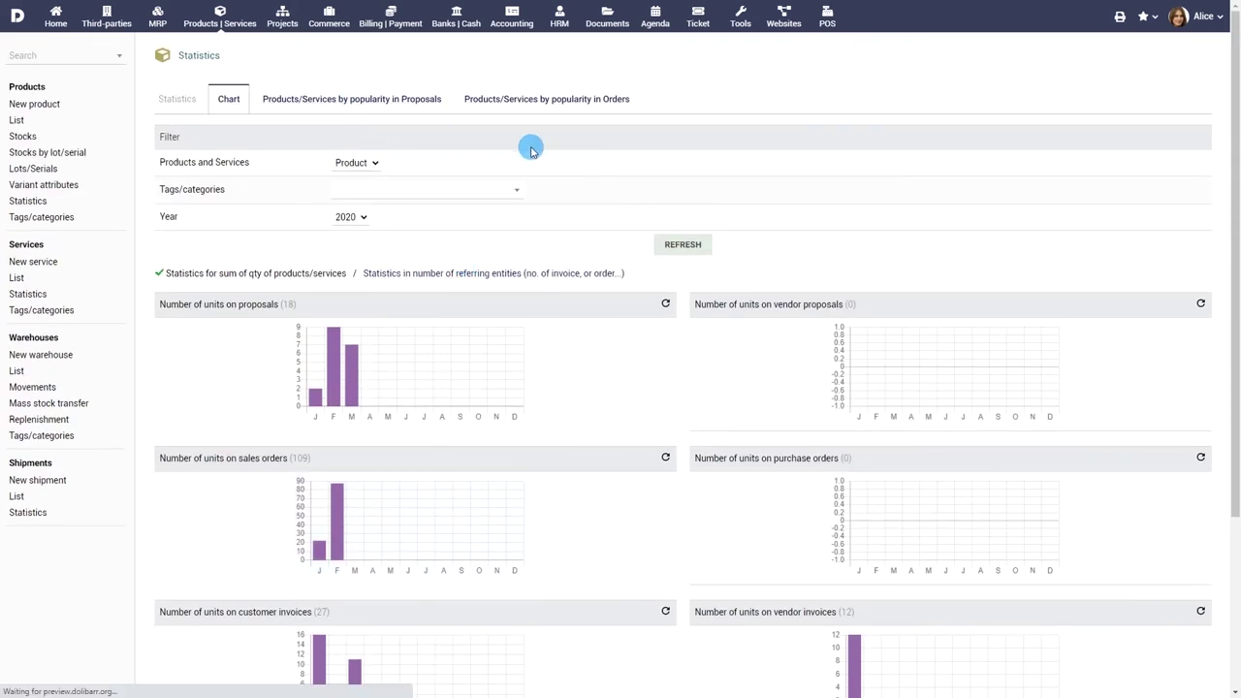
click(541, 107)
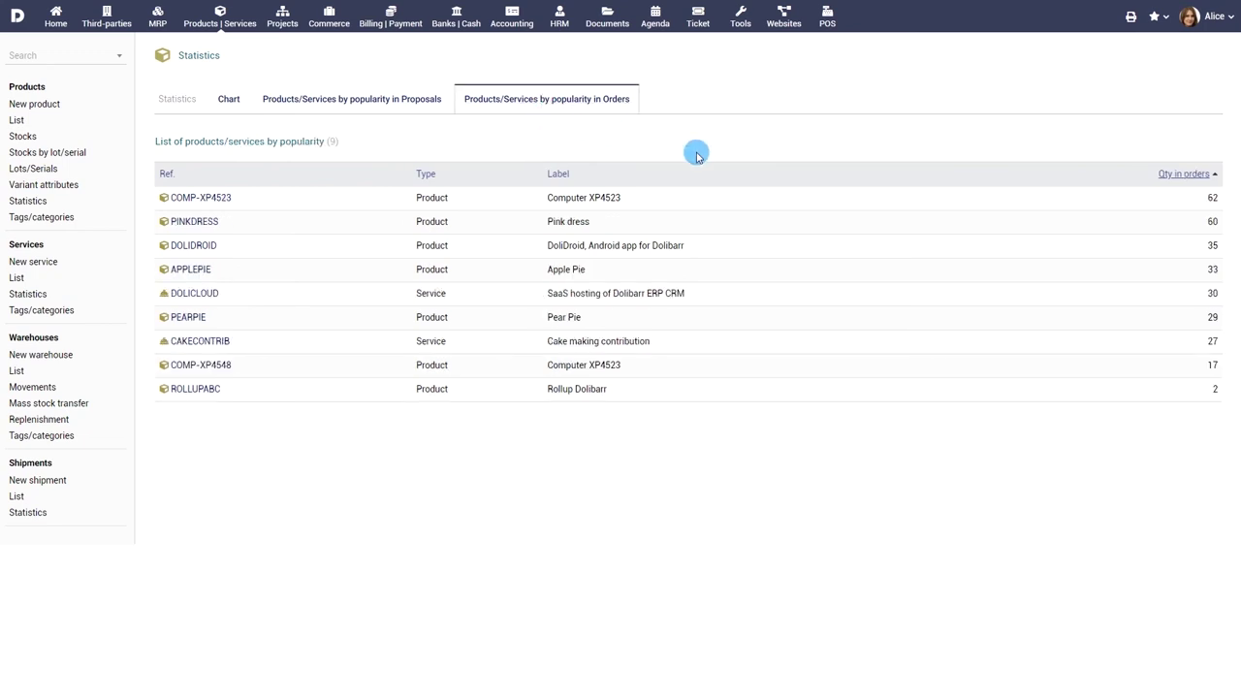
Step: Expand the Bio and POS Products tags in the product tag tree, then view the warehouse list
click(67, 217)
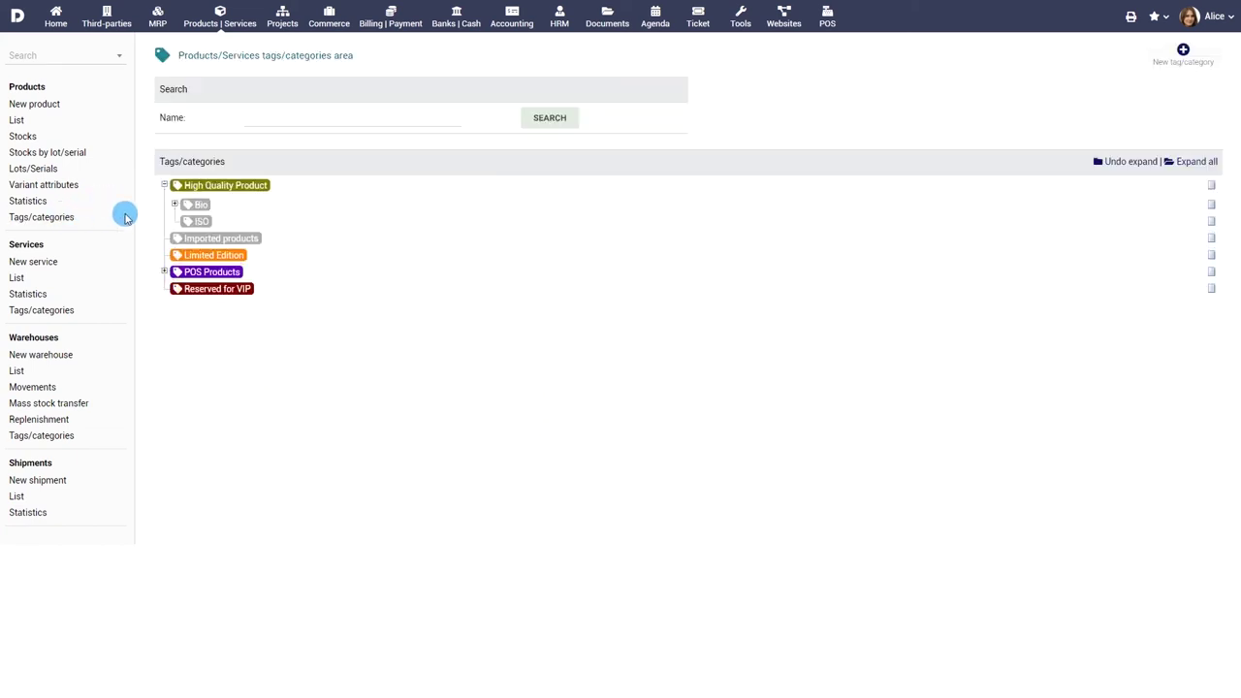
click(176, 204)
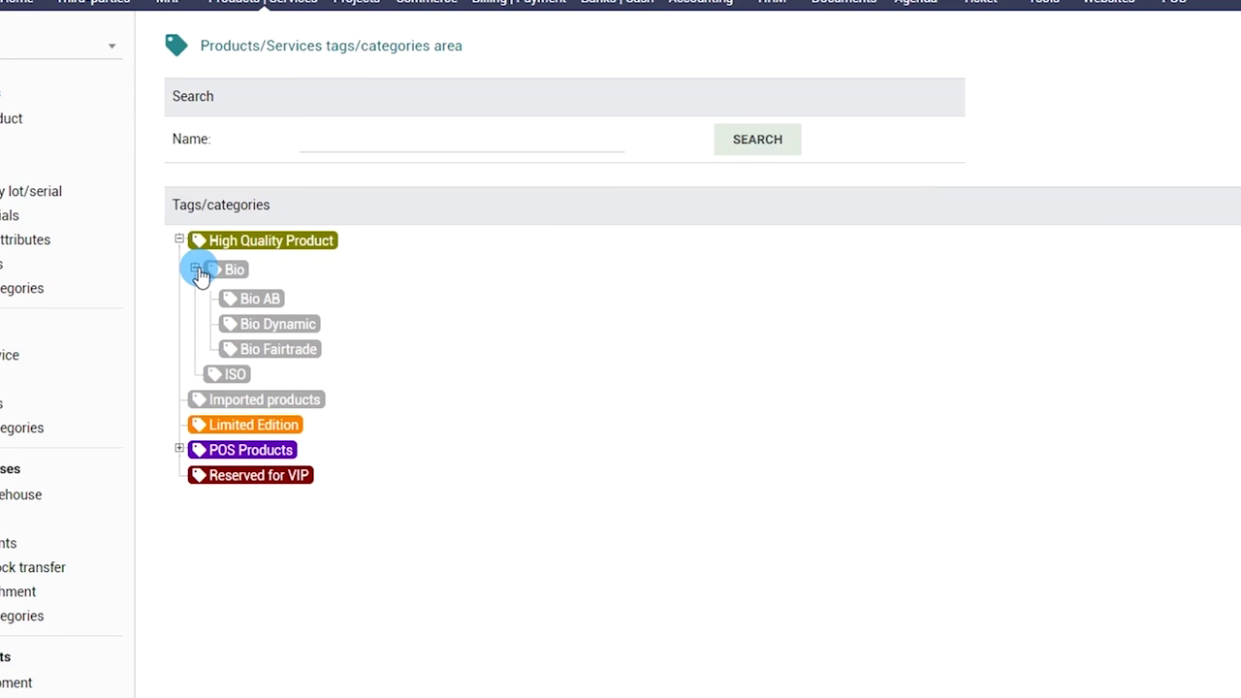
click(179, 448)
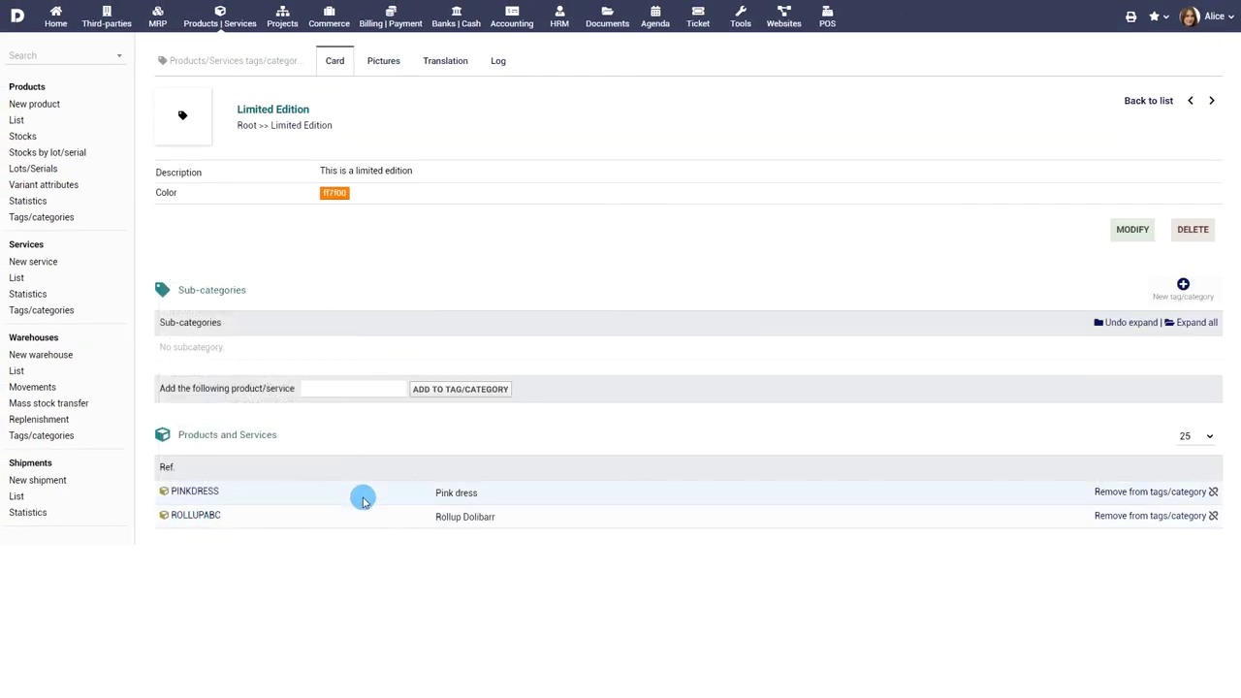
click(18, 371)
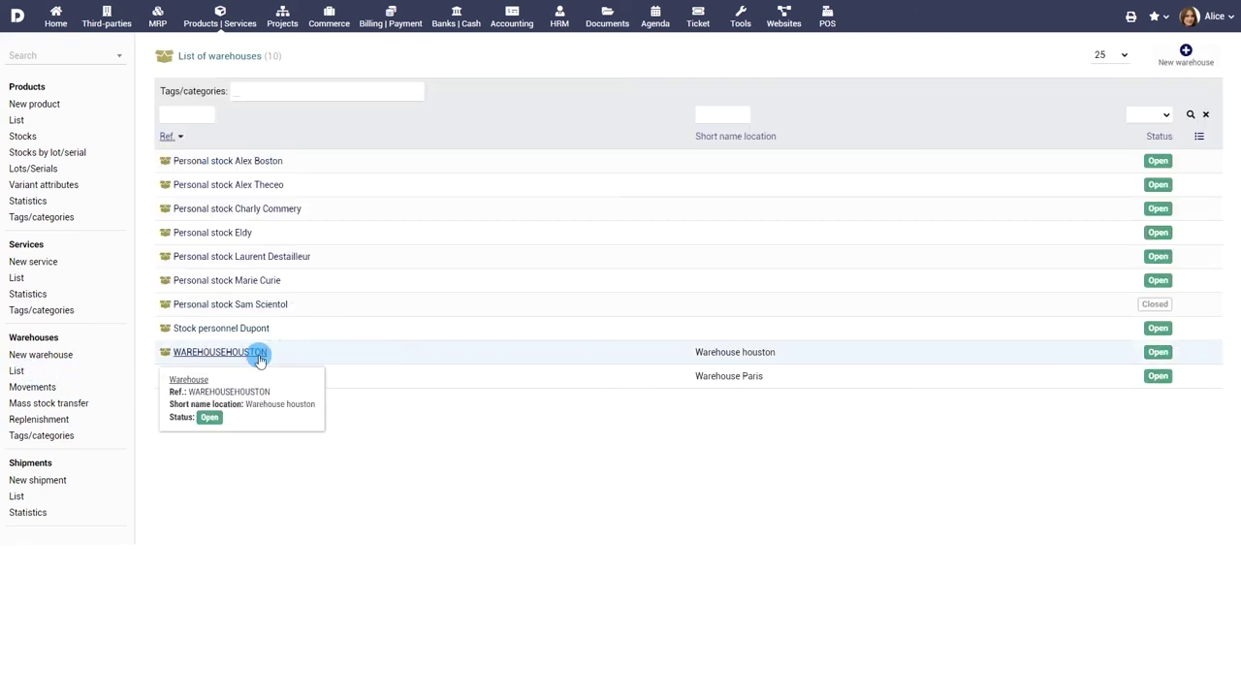
Step: Inspect the six products in WAREHOUSEHOUSTON, then review the list of stock movements
click(225, 357)
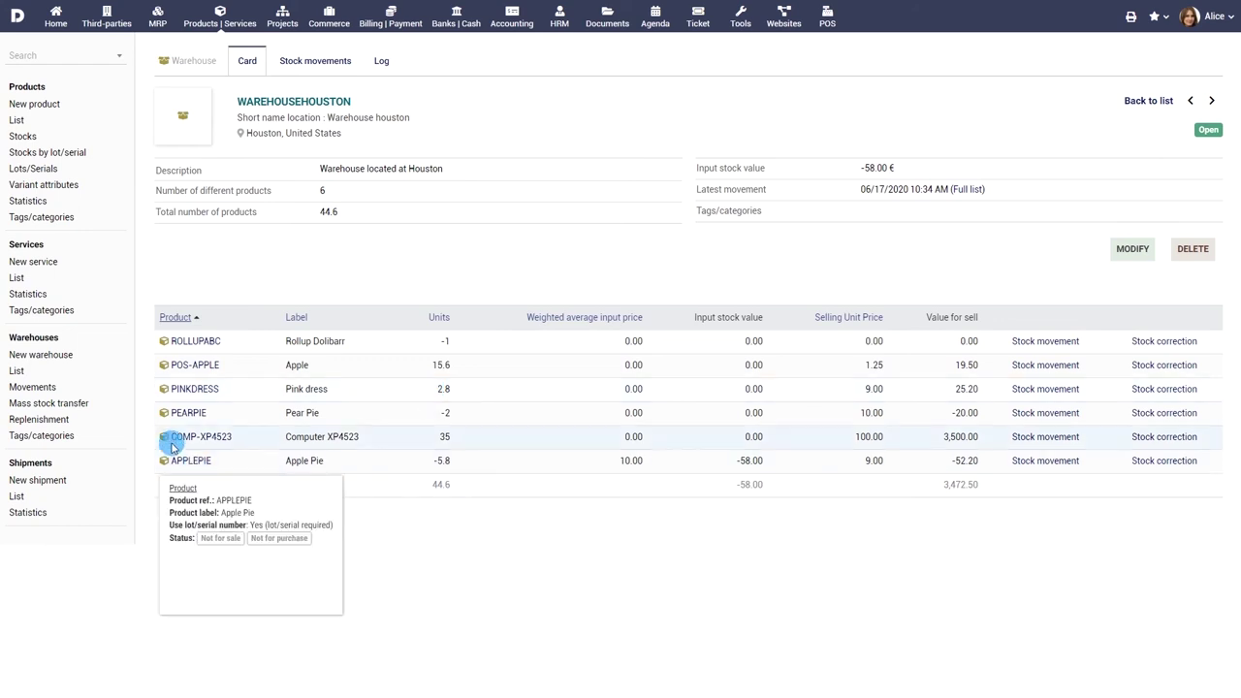
click(43, 385)
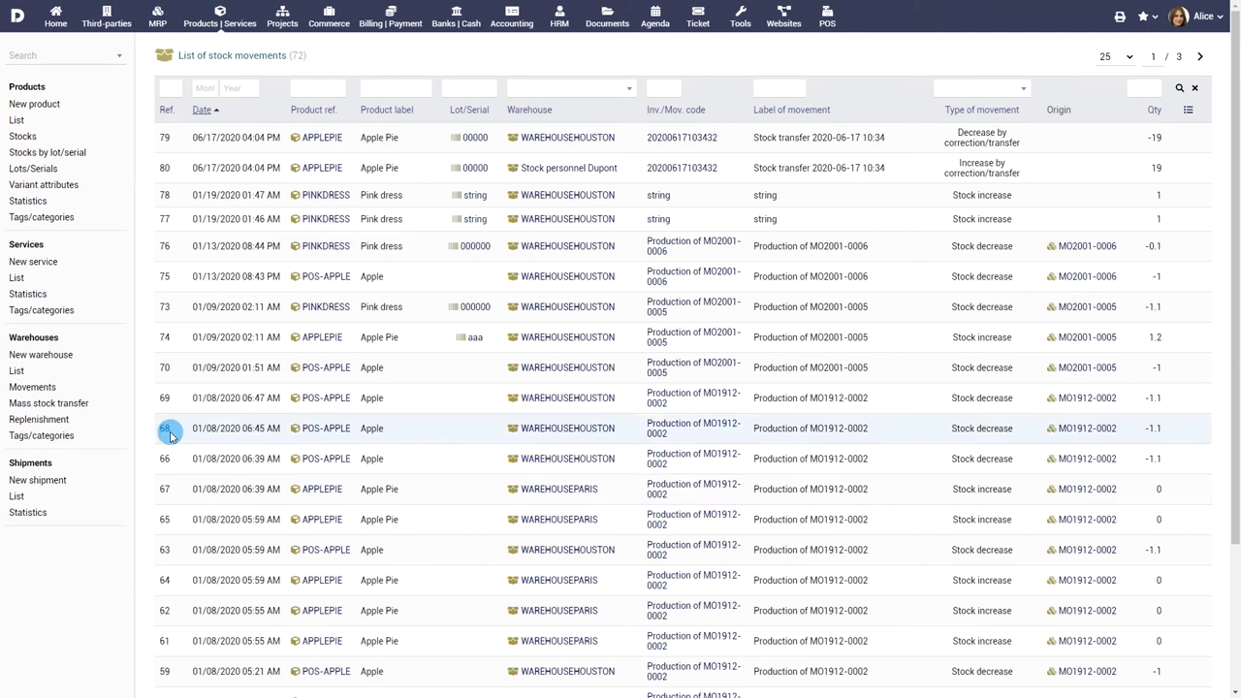
click(58, 403)
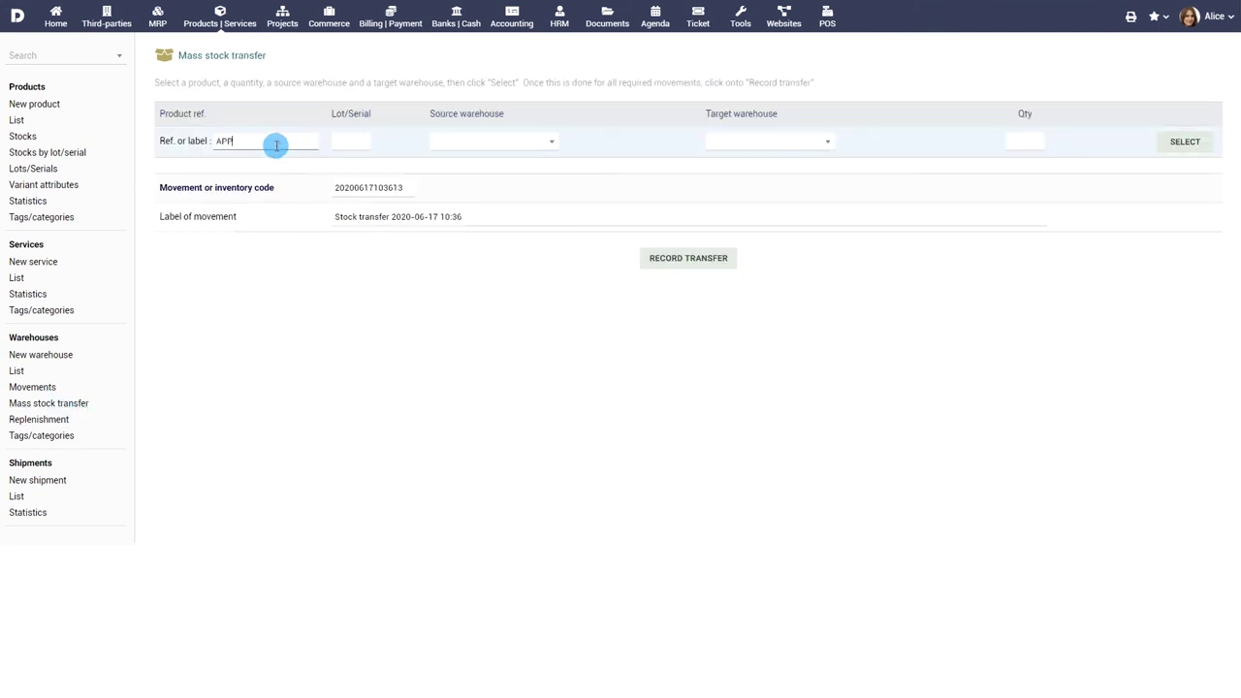
Step: Add a transfer line: APPLEPIE, lot 000000, WAREHOUSEHOUSTON to Stock personnel Dupont, quantity 200
click(289, 159)
click(365, 141)
text(000000)
click(488, 141)
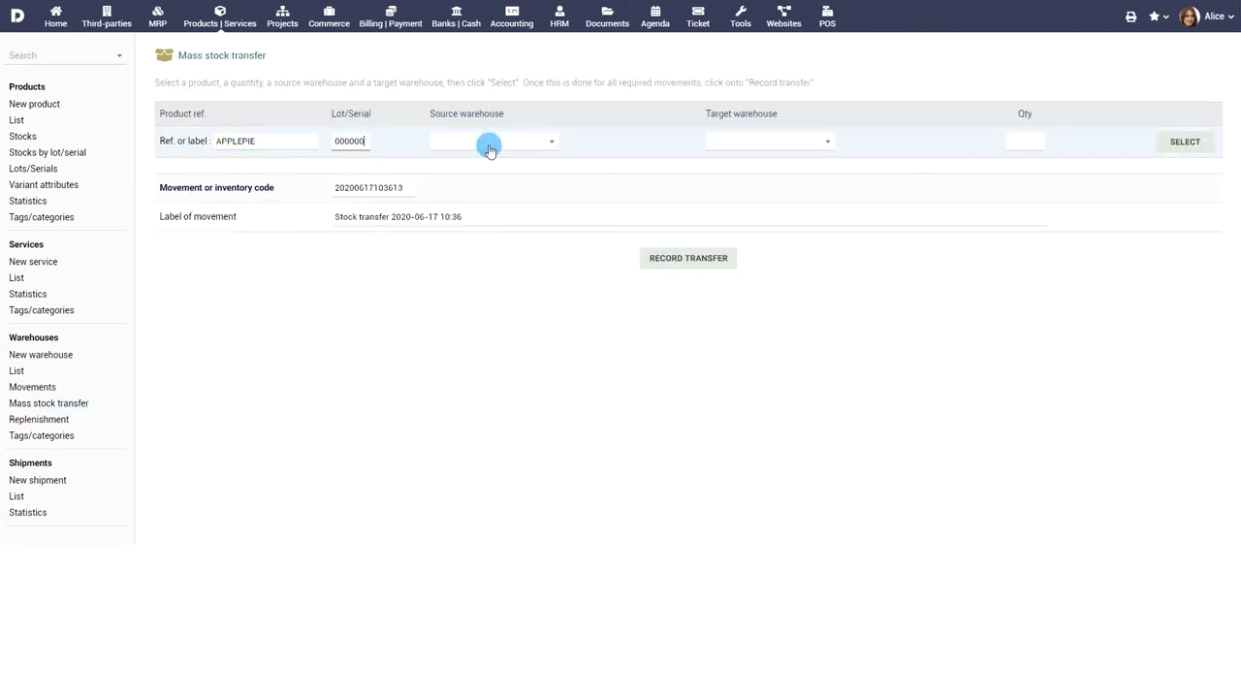
click(498, 370)
click(775, 142)
click(783, 349)
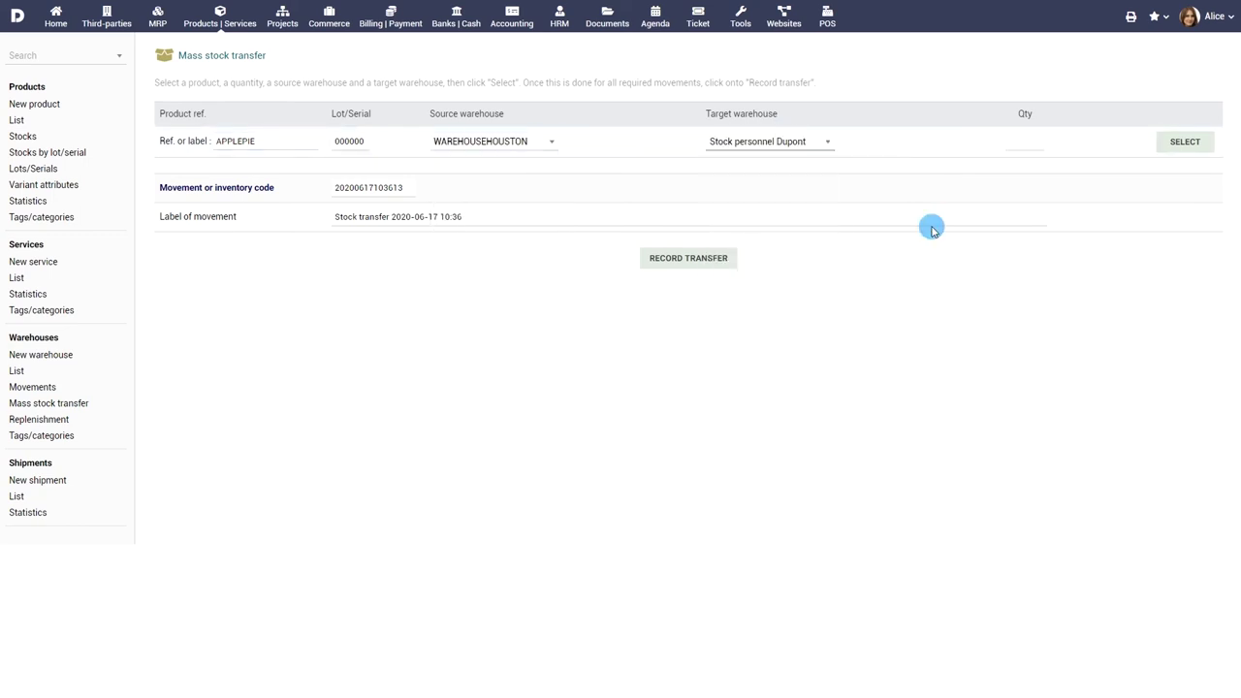
click(1021, 144)
text(200)
key(Return)
Step: Record the 200-unit Apple Pie stock transfer
click(688, 282)
click(713, 377)
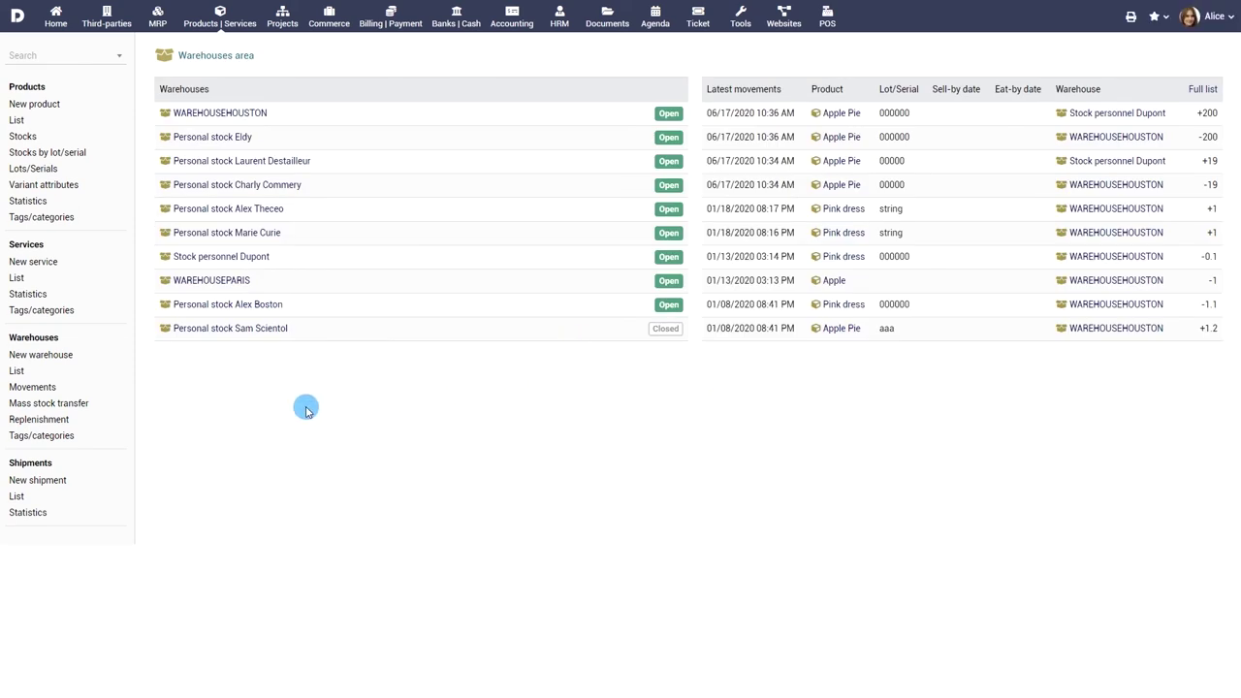
click(40, 422)
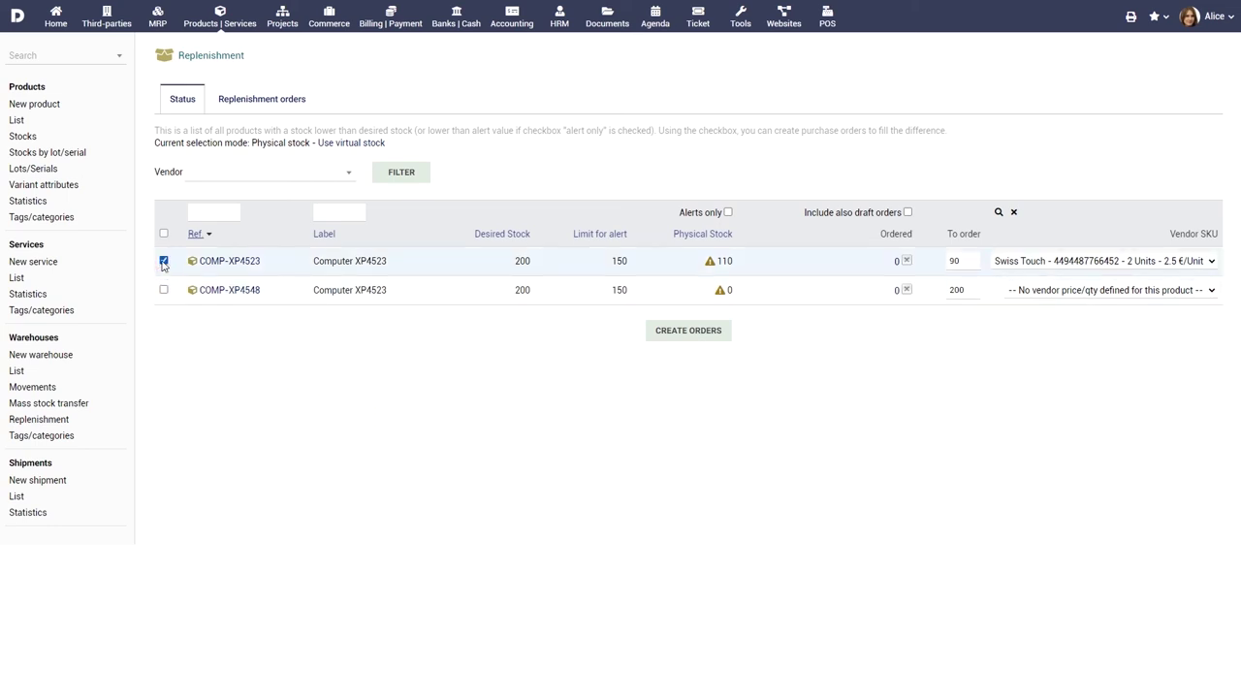
Step: Order 5 units of COMP-XP4523 at the Swiss Touch vendor price as a draft purchase order
double_click(959, 260)
click(1077, 263)
click(1077, 263)
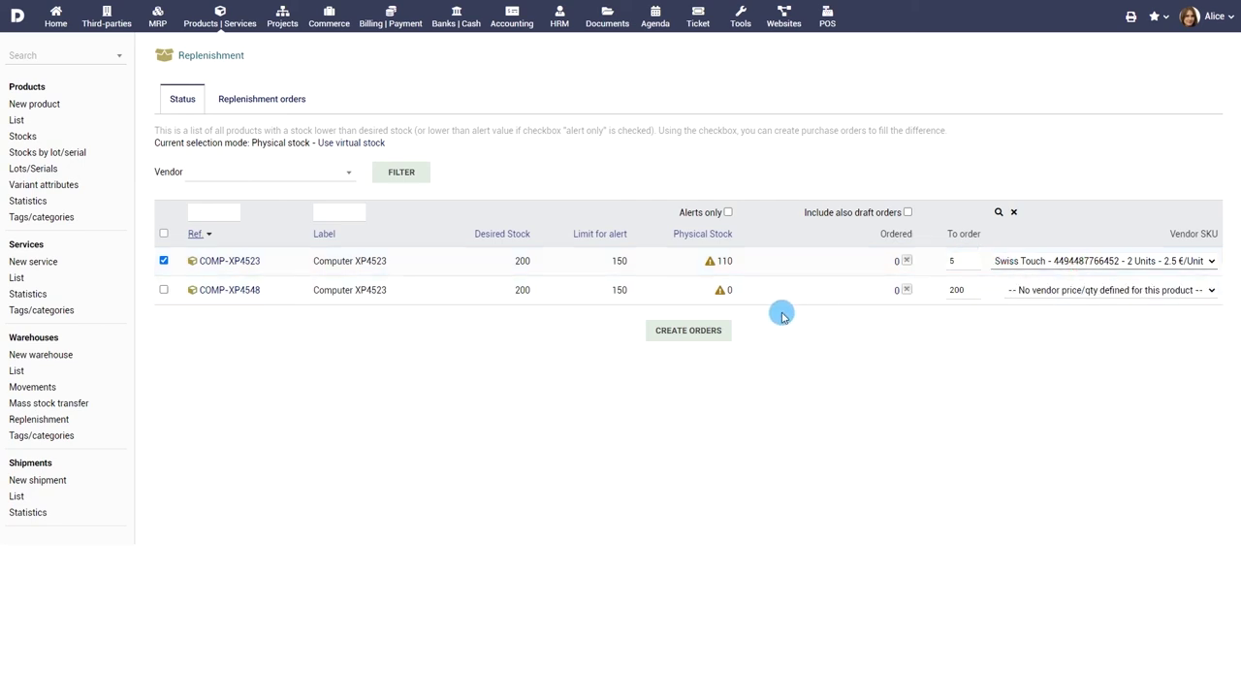
click(700, 330)
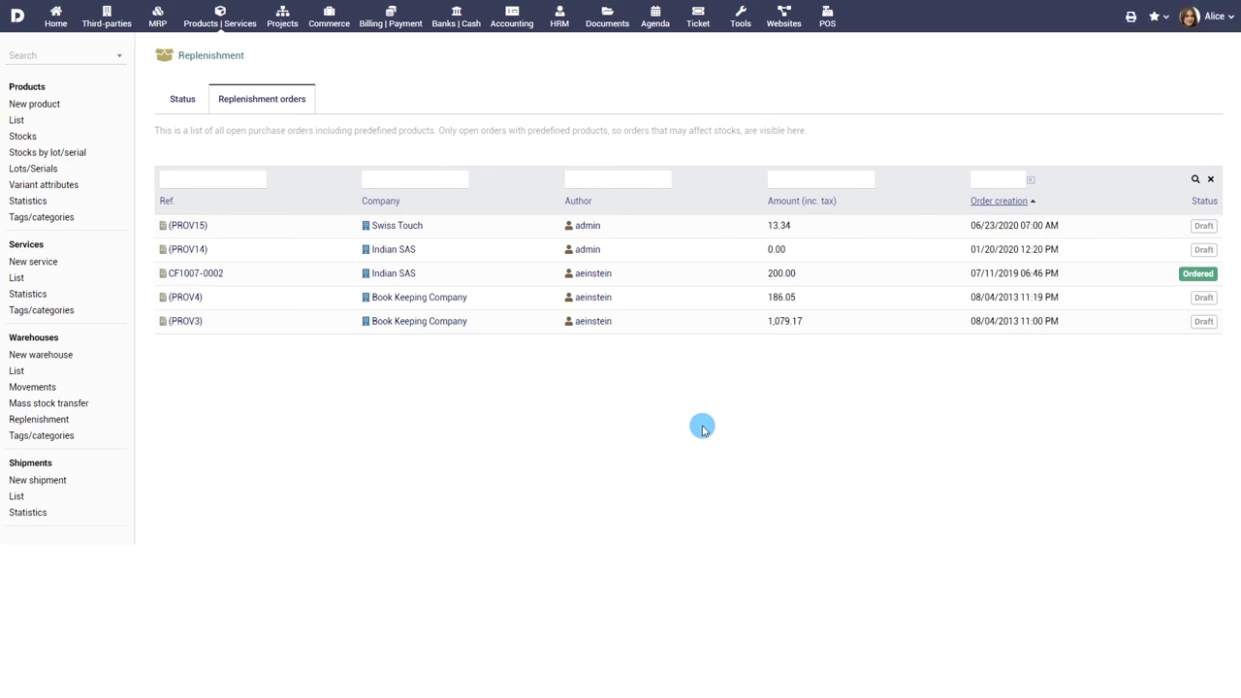
Step: Look over shipment SH1302-0001 in the shipments list
click(15, 495)
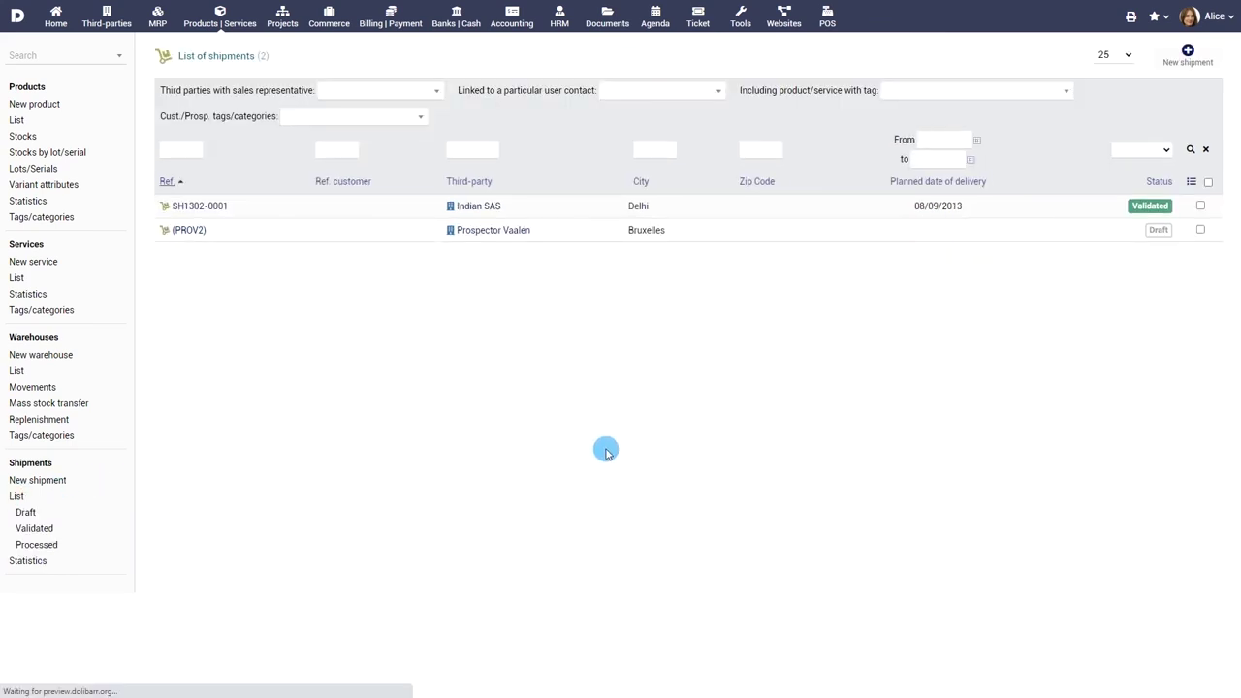
click(190, 206)
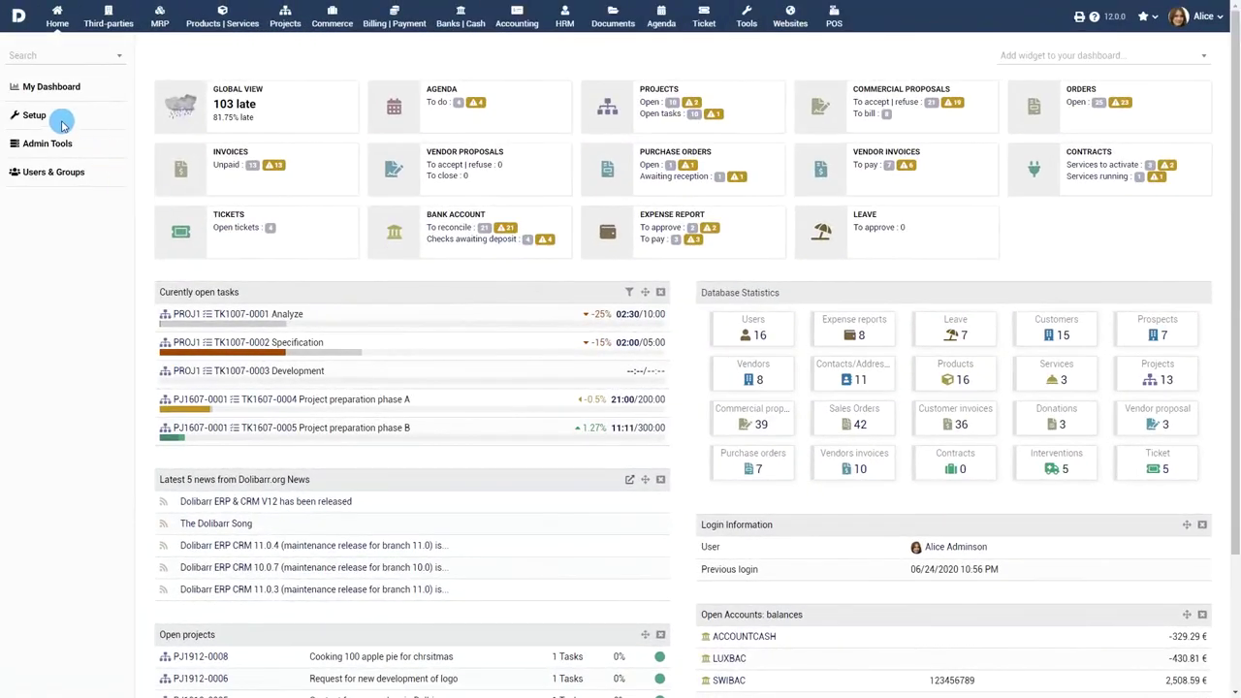
click(29, 118)
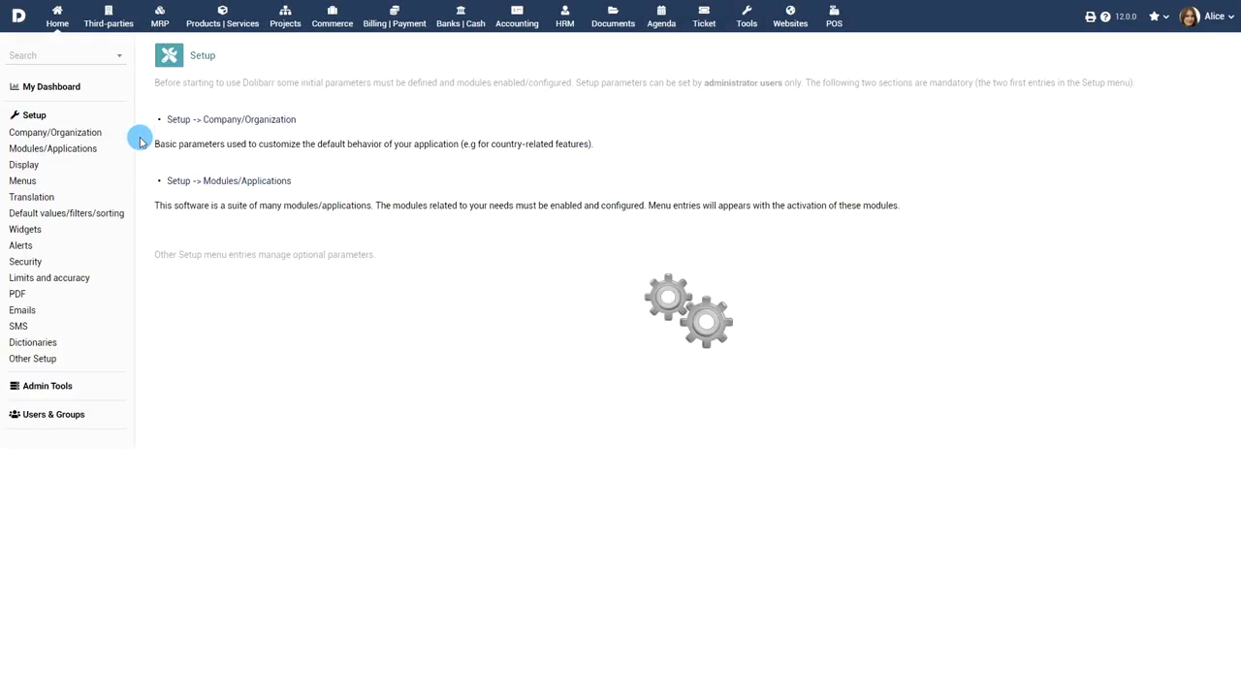
Step: In the Products module setup, add a String complementary attribute labelled PRODUCTALIAS
click(218, 182)
scroll(416, 262, down, 10)
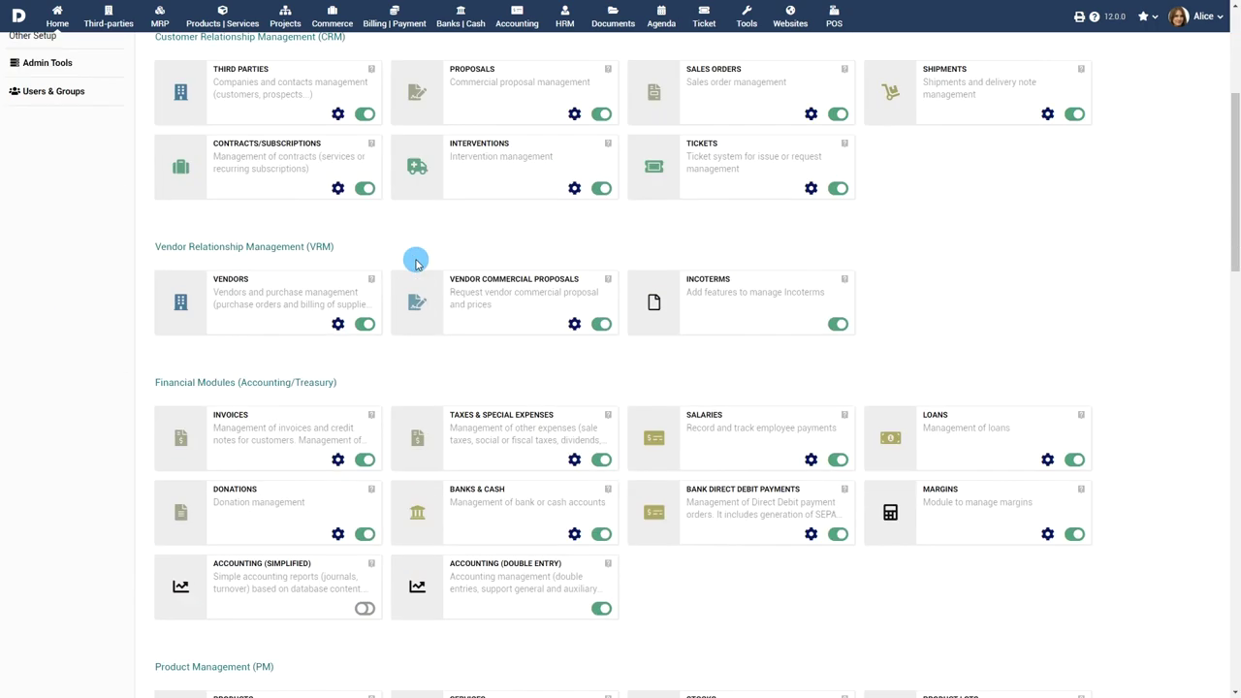
click(338, 422)
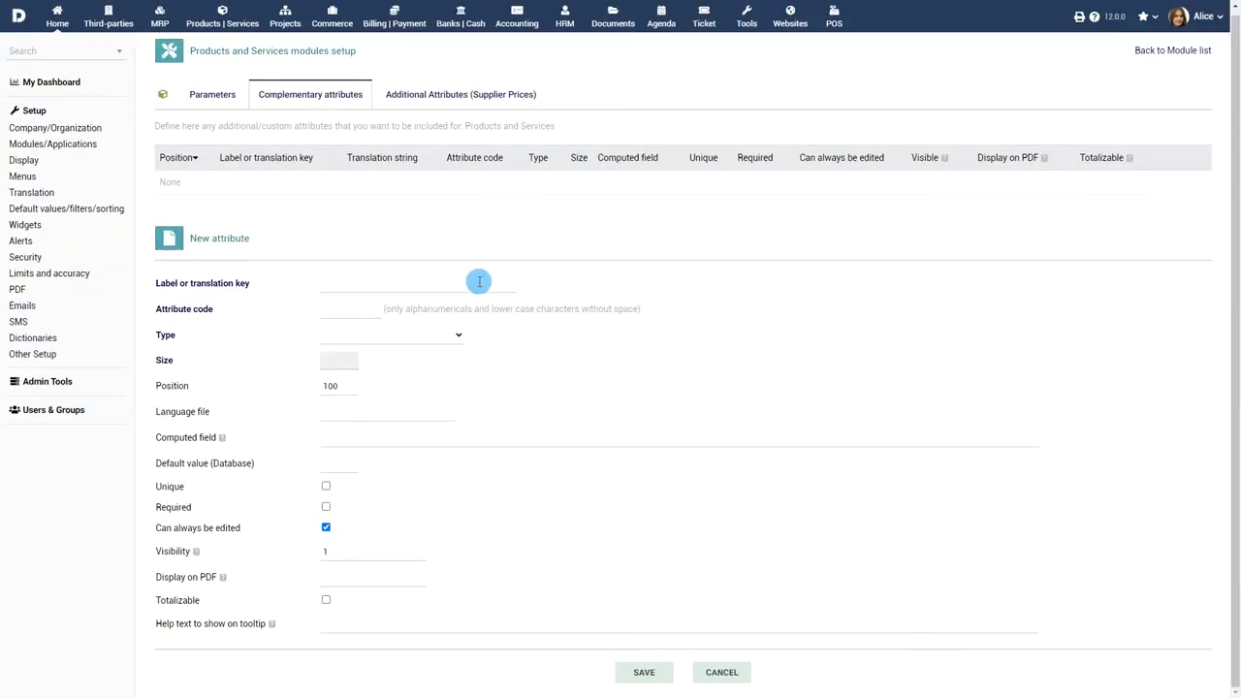
click(479, 281)
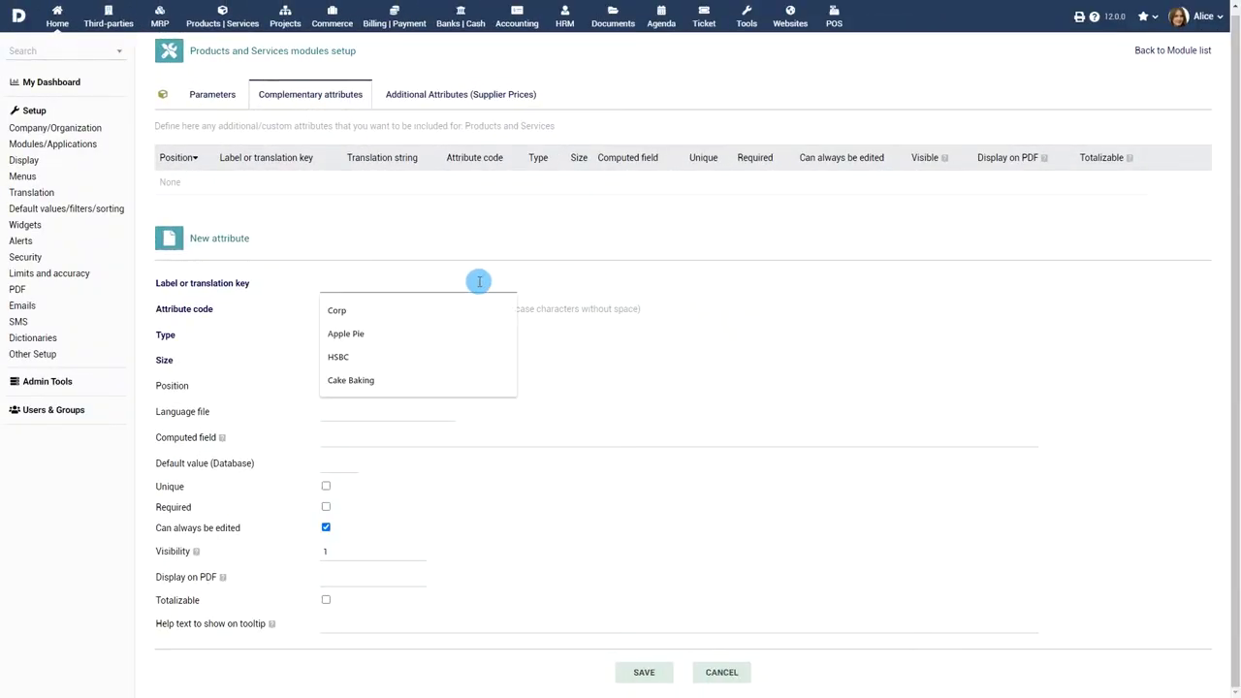
text(PRODUCTALIAS)
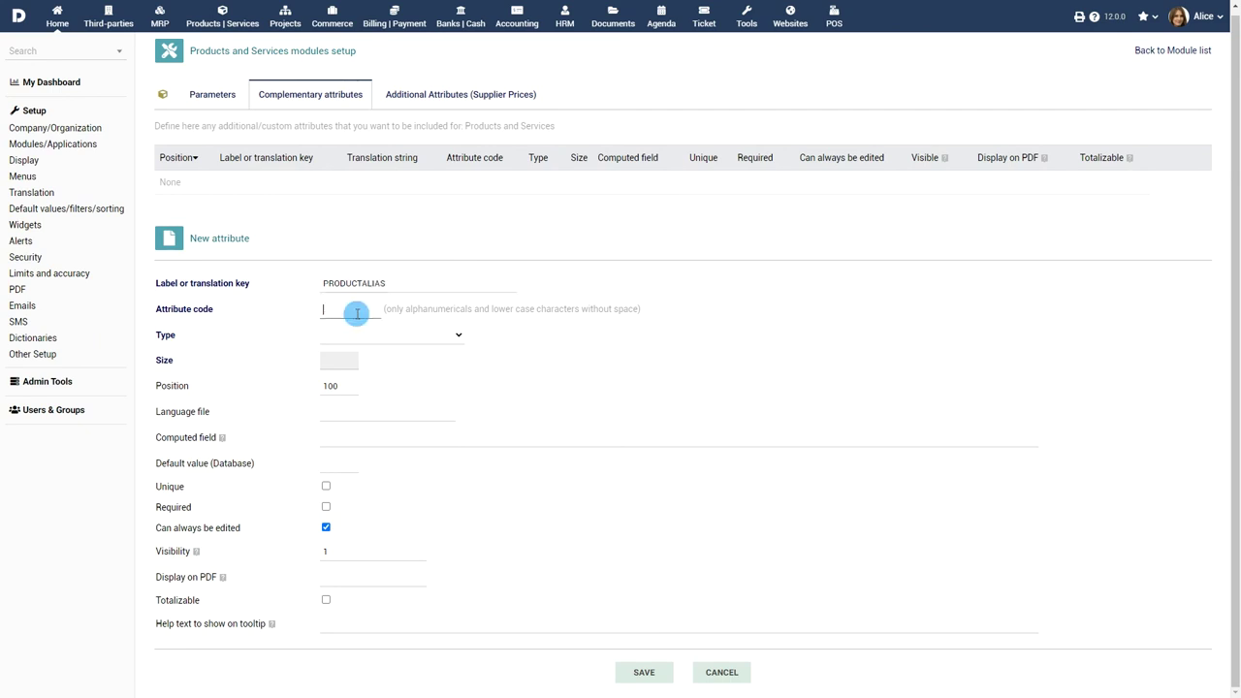
click(435, 329)
click(409, 394)
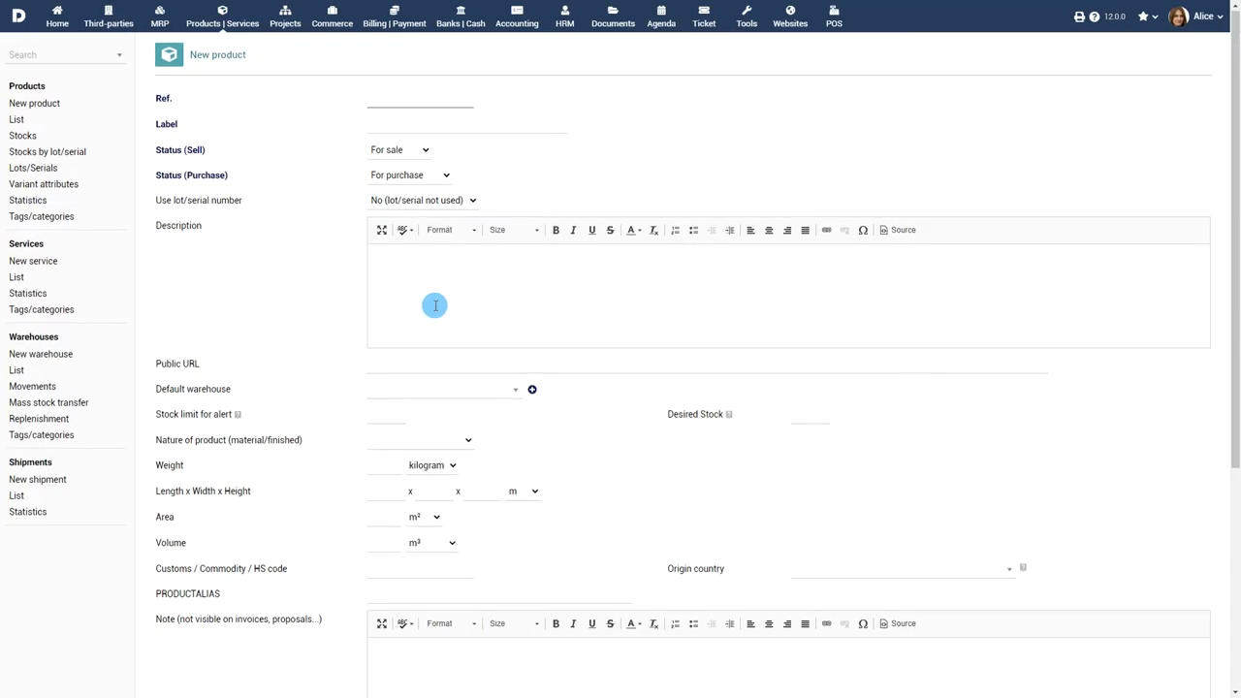
scroll(432, 305, down, 3)
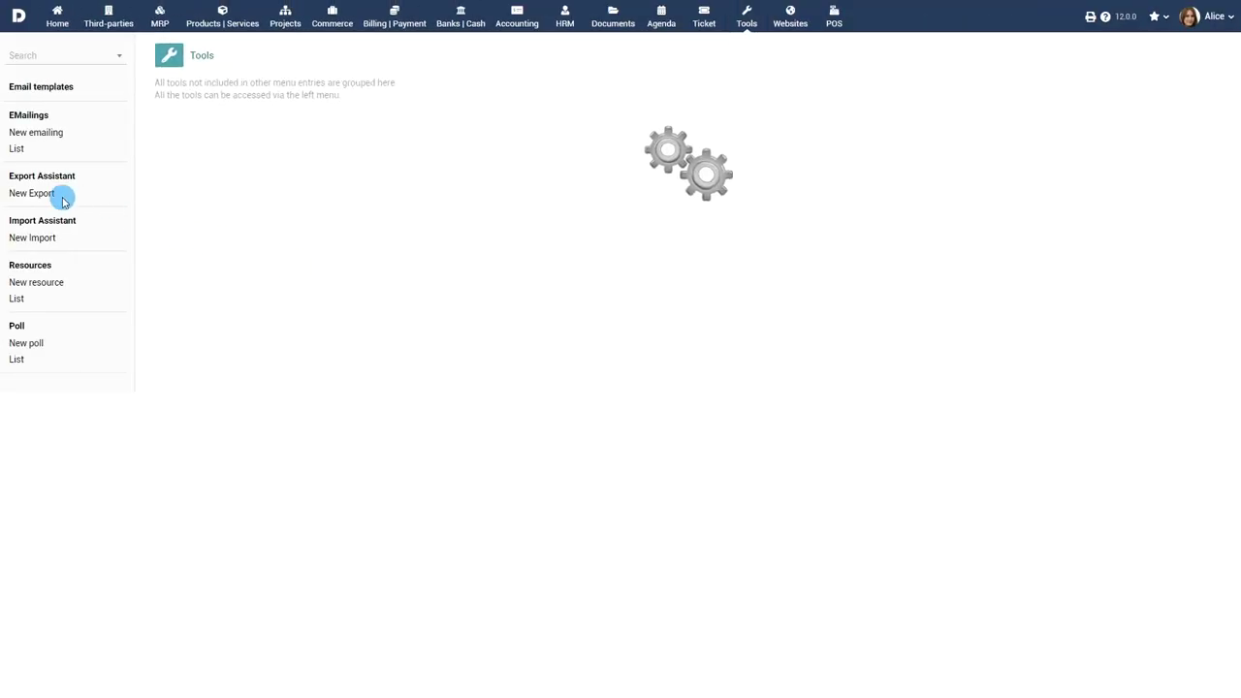
Step: Begin a new export and select the Product prices per customers dataset
click(29, 193)
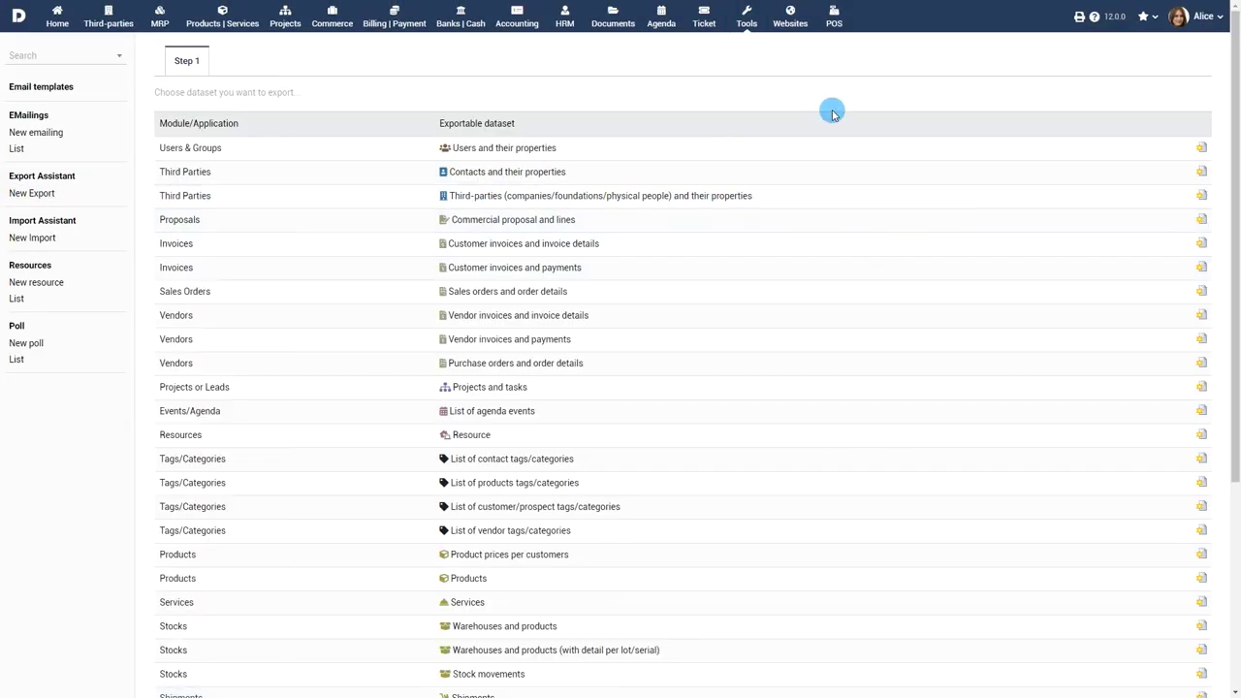
scroll(831, 113, down, 5)
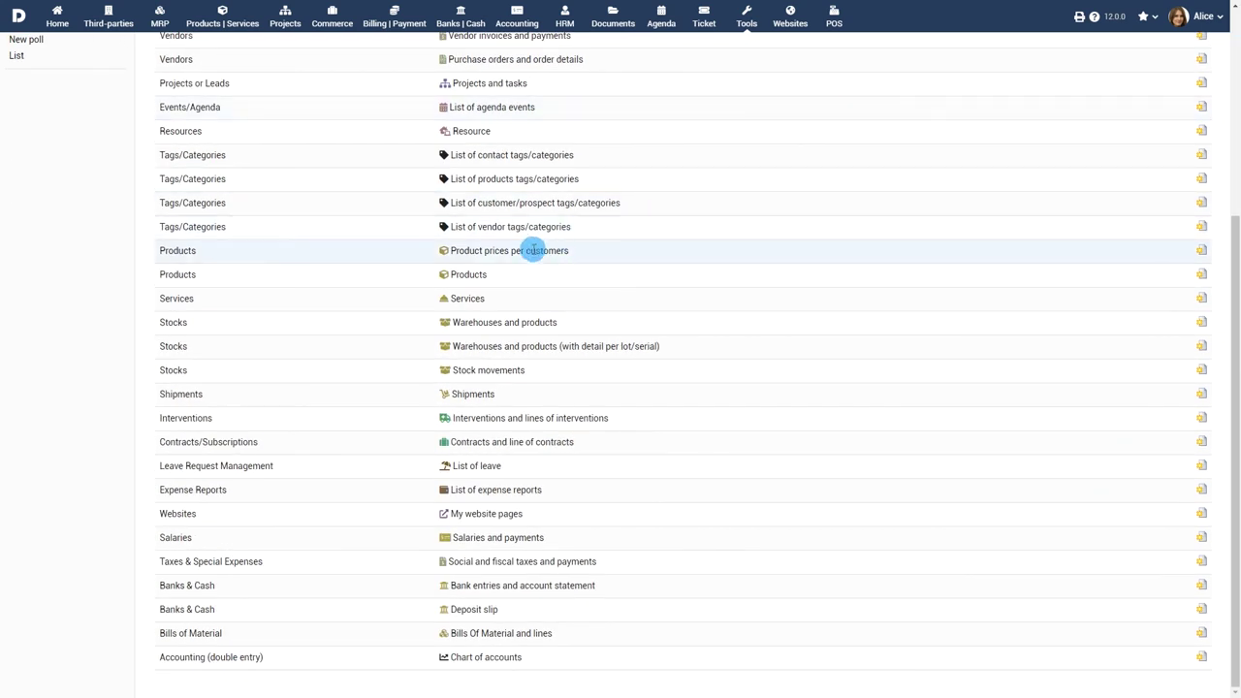
click(1200, 250)
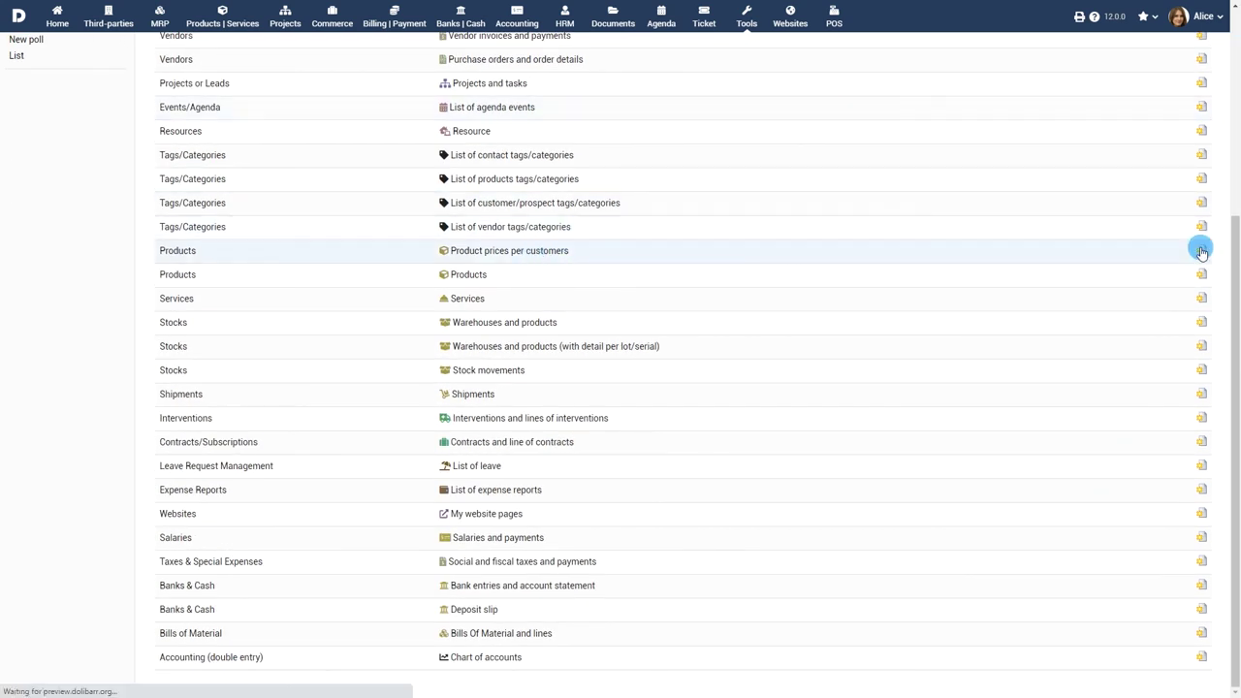